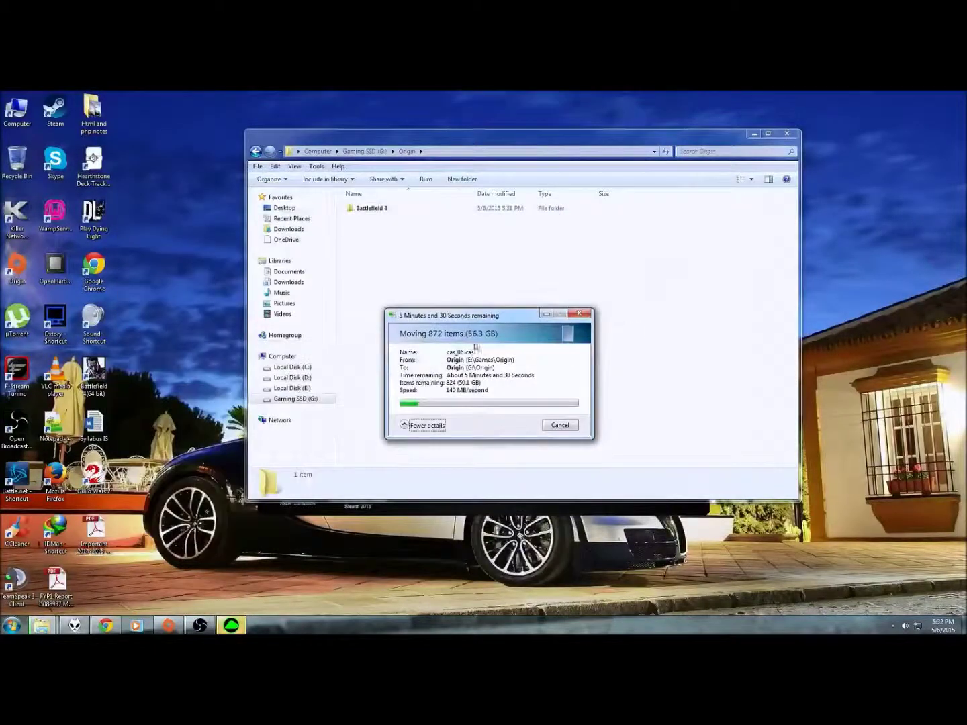
Check the drive overview and open the Gaming SSD (G:) drive, keeping the file transfer progress in view beside it.
{"action": "left_click_drag", "start_coordinate": [491, 315], "coordinate": [229, 256]}
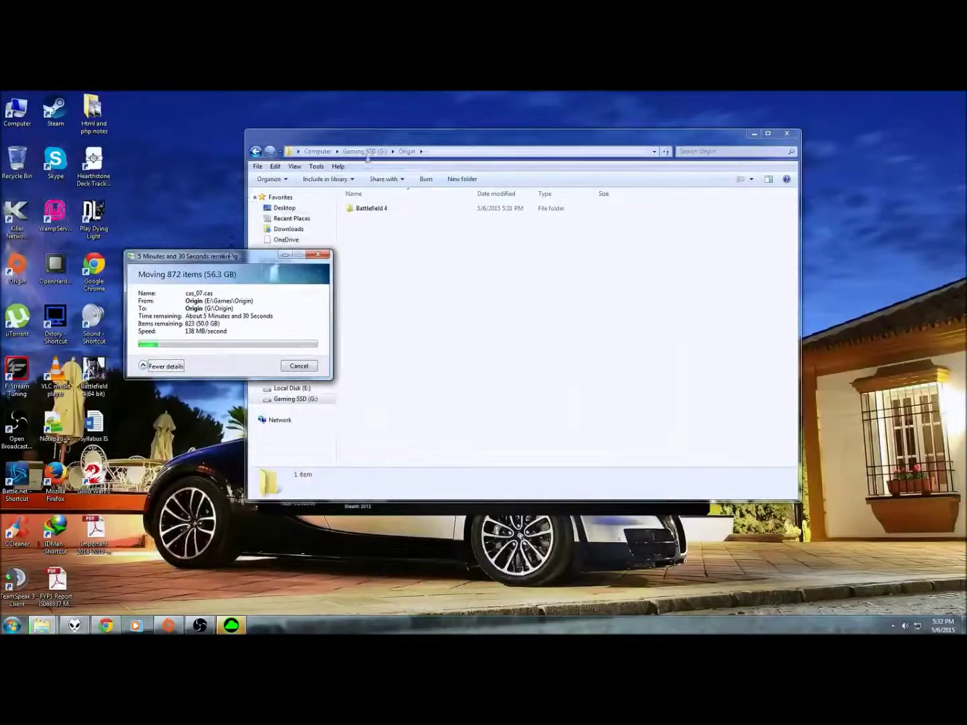
{"action": "left_click", "coordinate": [318, 151]}
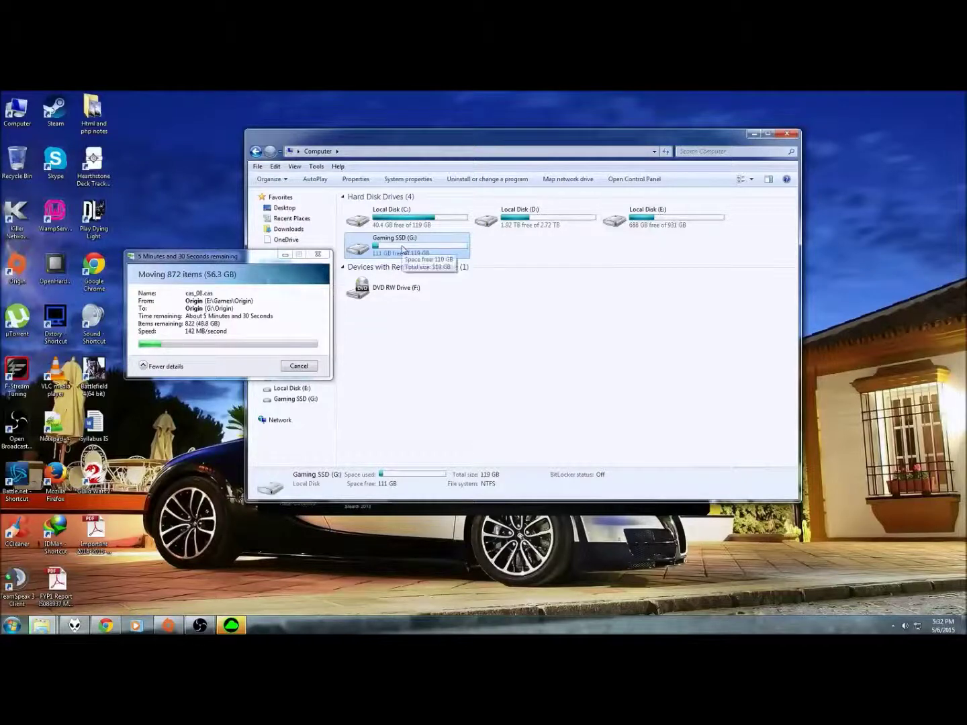
{"action": "double_click", "coordinate": [444, 256]}
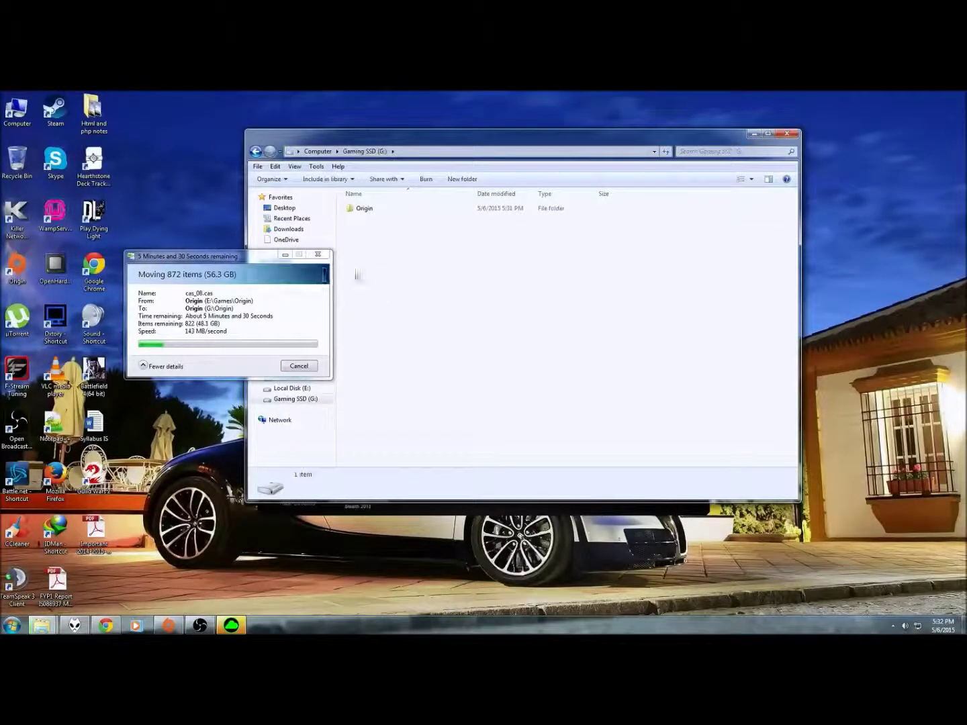
{"action": "left_click_drag", "start_coordinate": [434, 144], "coordinate": [543, 143]}
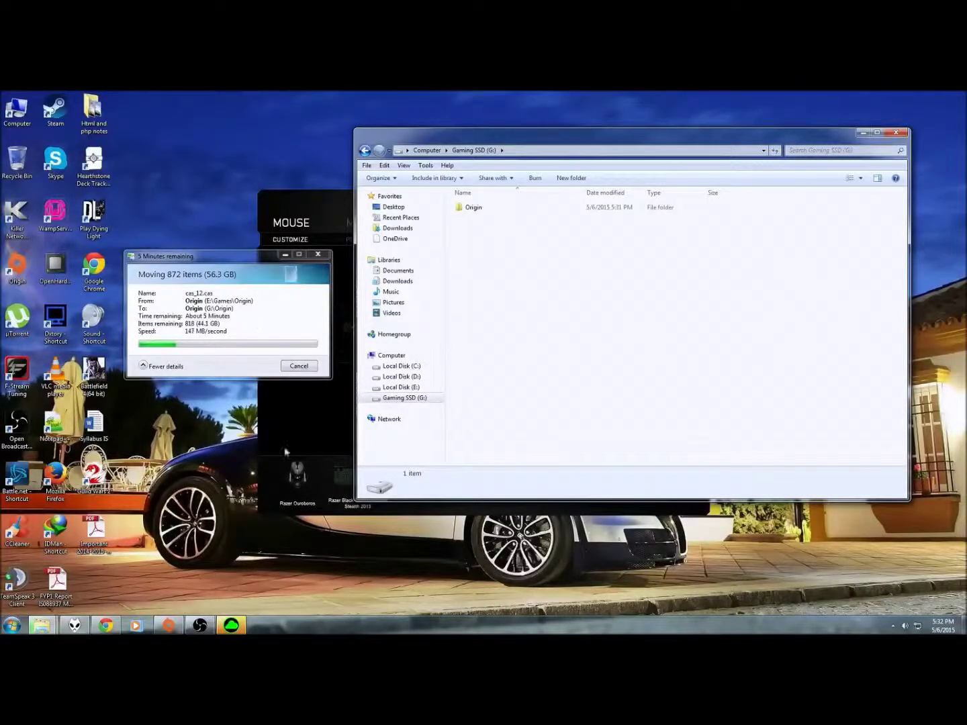
{"action": "left_click", "coordinate": [346, 393]}
{"action": "left_click", "coordinate": [683, 196]}
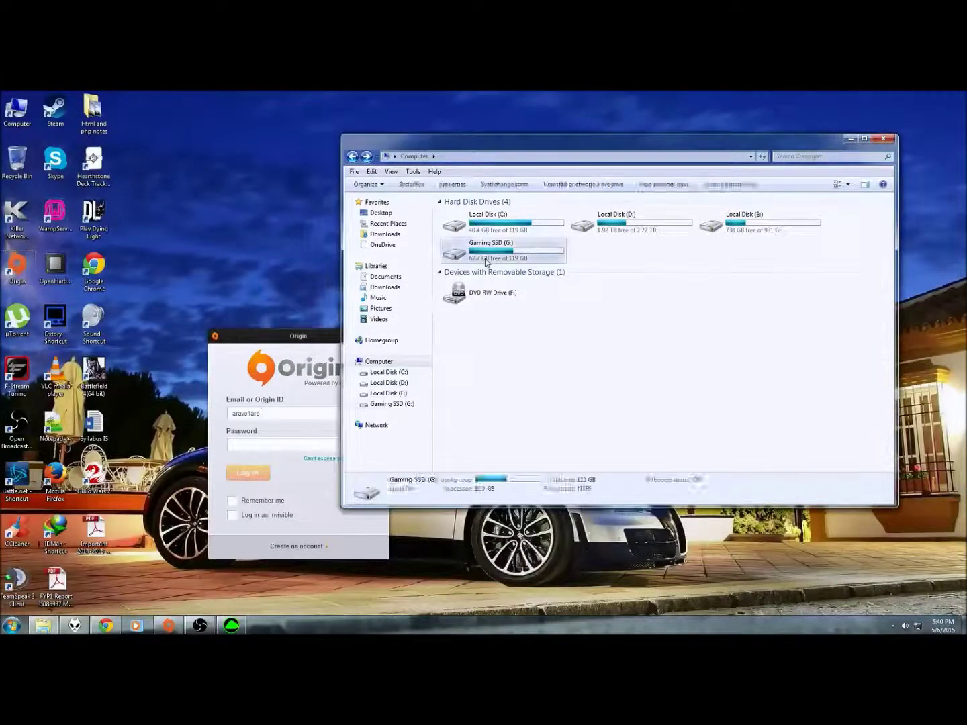
Check that the Origin folder on Gaming SSD (G:) contains the Battlefield 4 folder, and return to the drive overview.
{"action": "double_click", "coordinate": [486, 262]}
{"action": "double_click", "coordinate": [493, 215]}
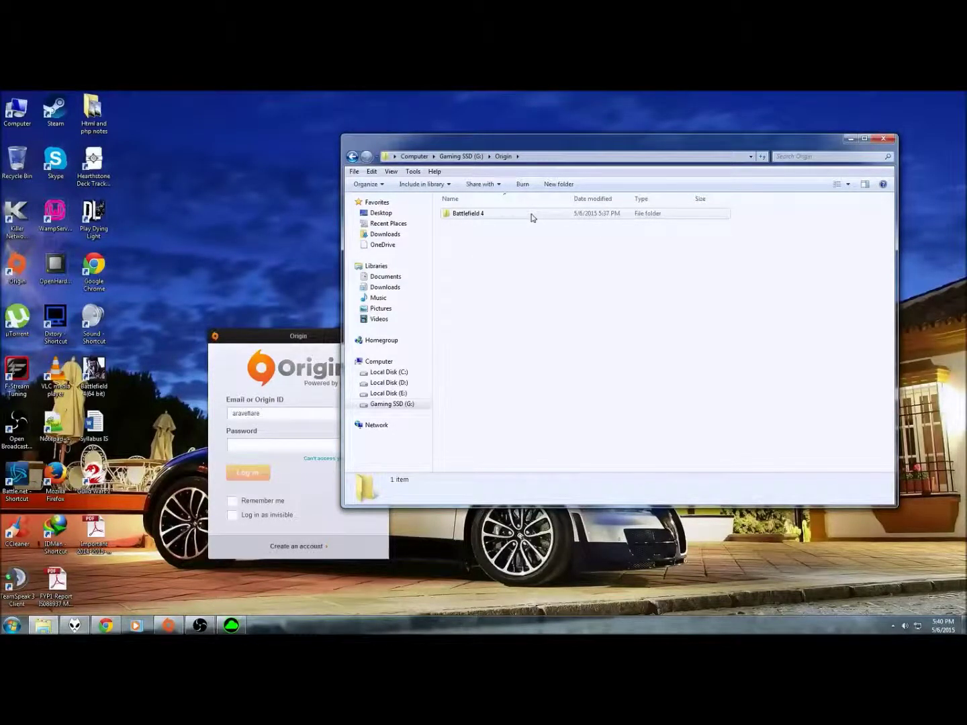
{"action": "key", "text": "BackSpace"}
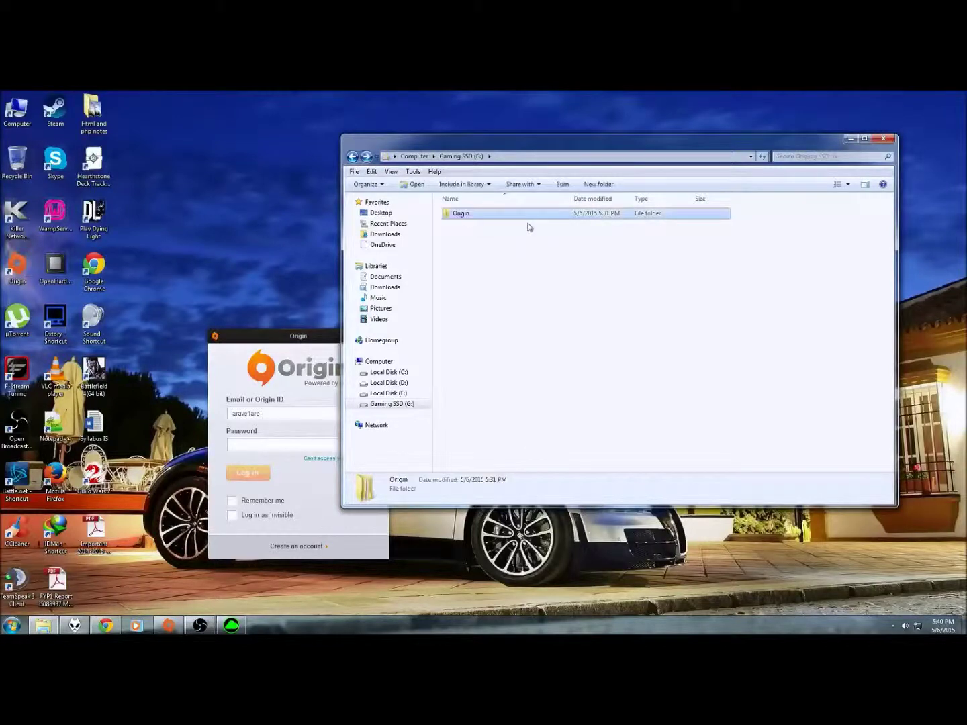
{"action": "key", "text": "BackSpace"}
Switch to the Origin login window, enter the account password and log in.
{"action": "left_click", "coordinate": [283, 446]}
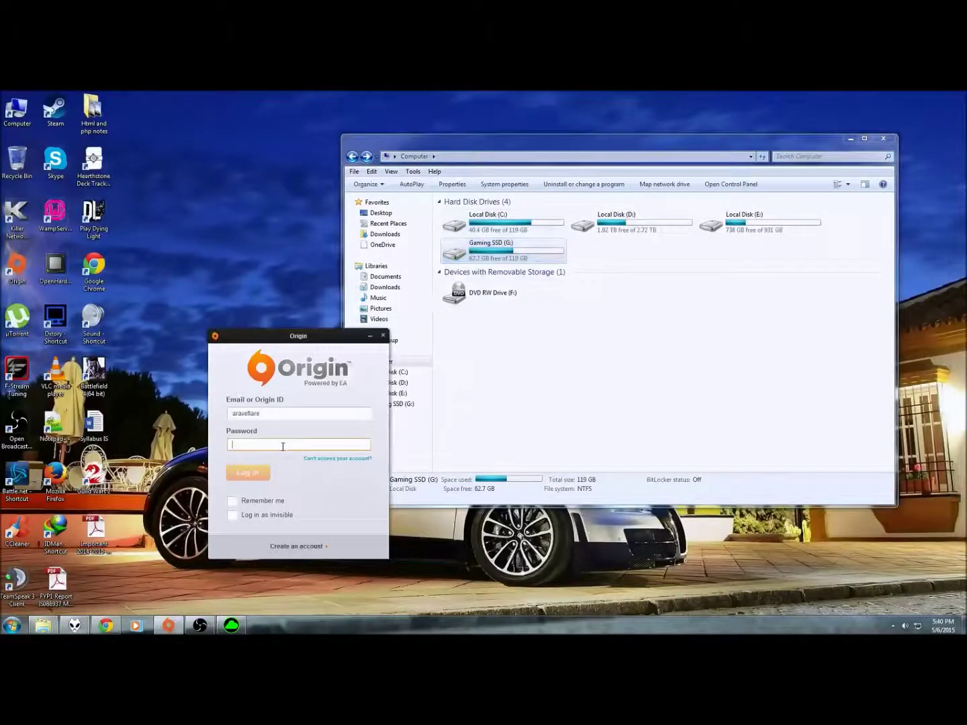
{"action": "type", "text": "•••••"}
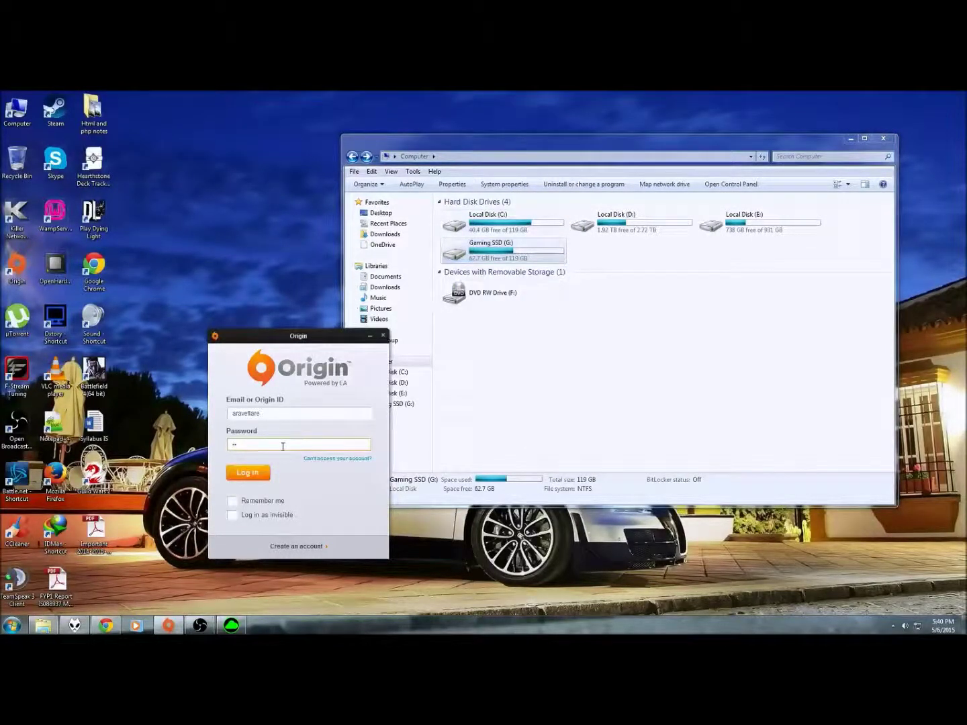
{"action": "key", "text": "Return"}
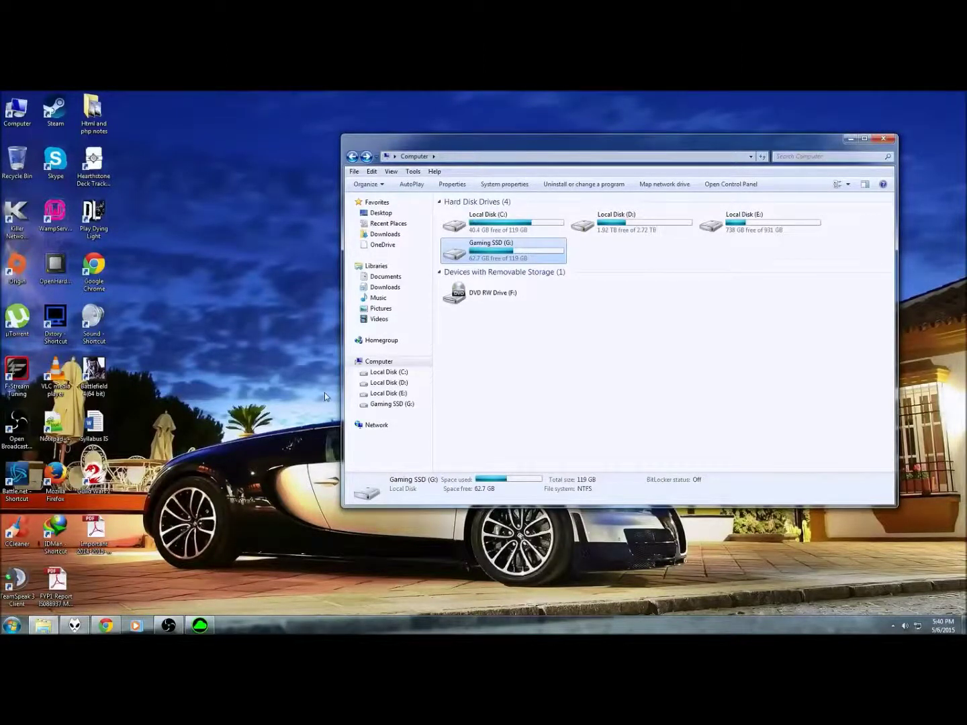
Open the advanced application settings in Origin to view the install location for downloaded games.
{"action": "left_click", "coordinate": [373, 143]}
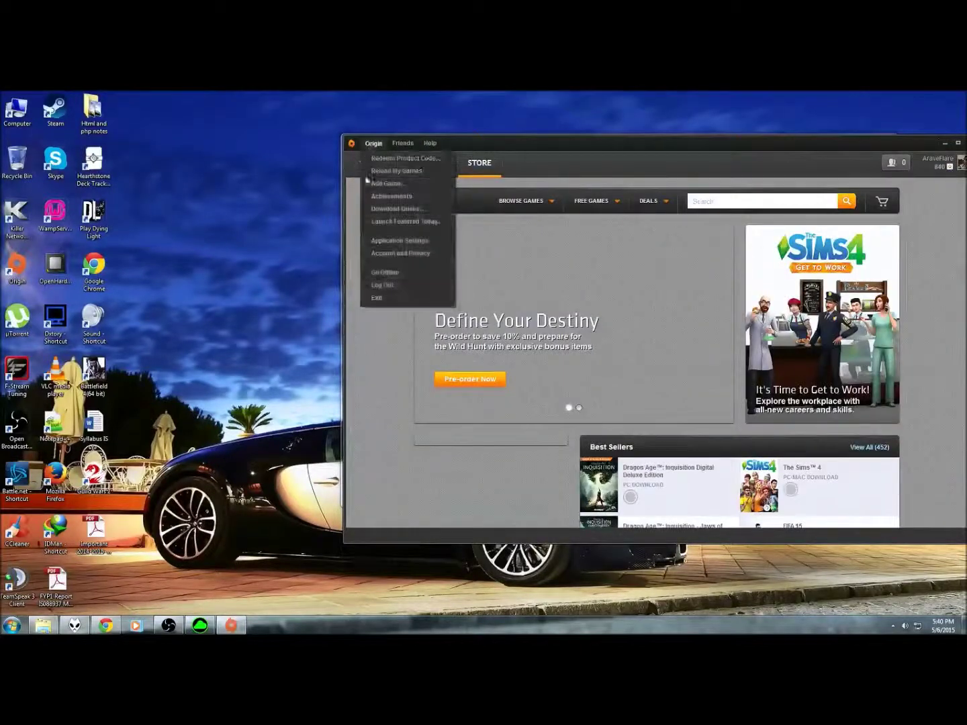
{"action": "left_click", "coordinate": [391, 250]}
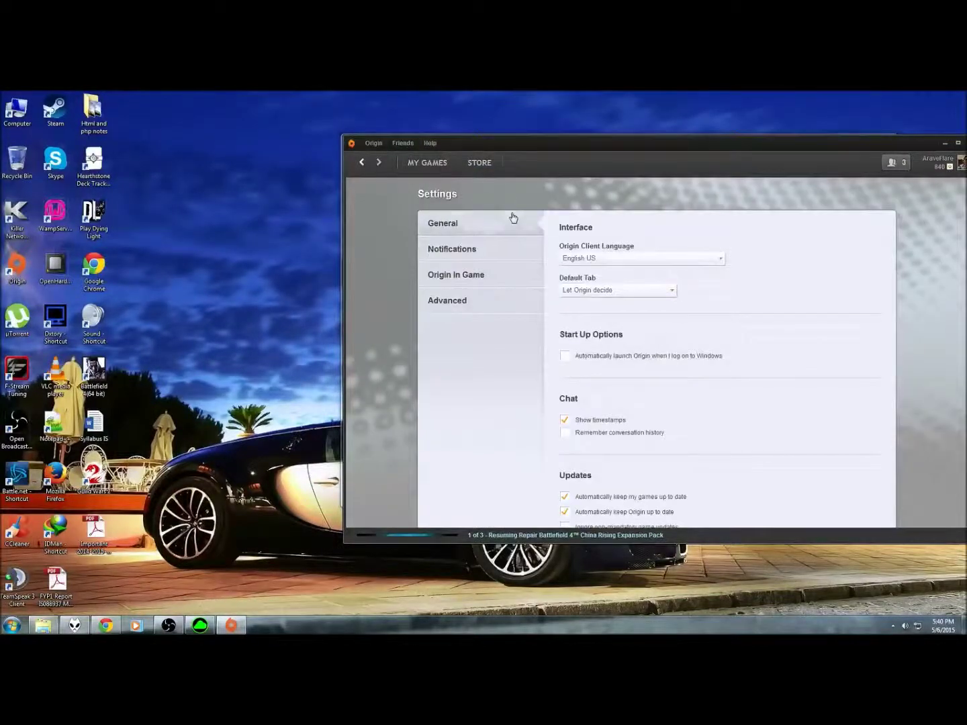
{"action": "left_click_drag", "start_coordinate": [571, 150], "coordinate": [383, 157]}
{"action": "left_click", "coordinate": [276, 307]}
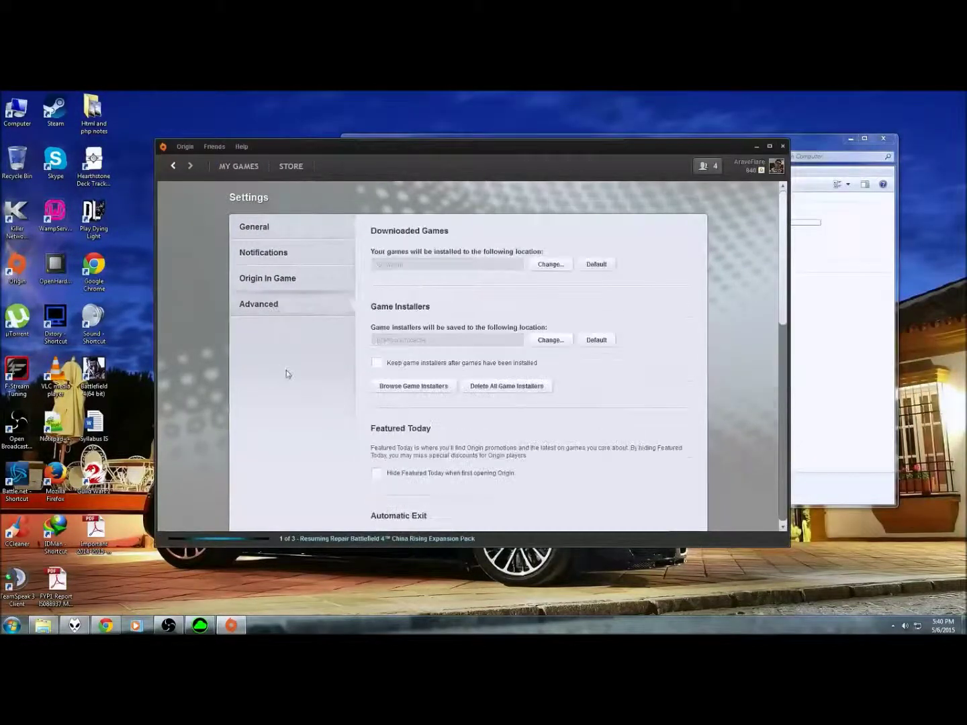
{"action": "left_click", "coordinate": [550, 265]}
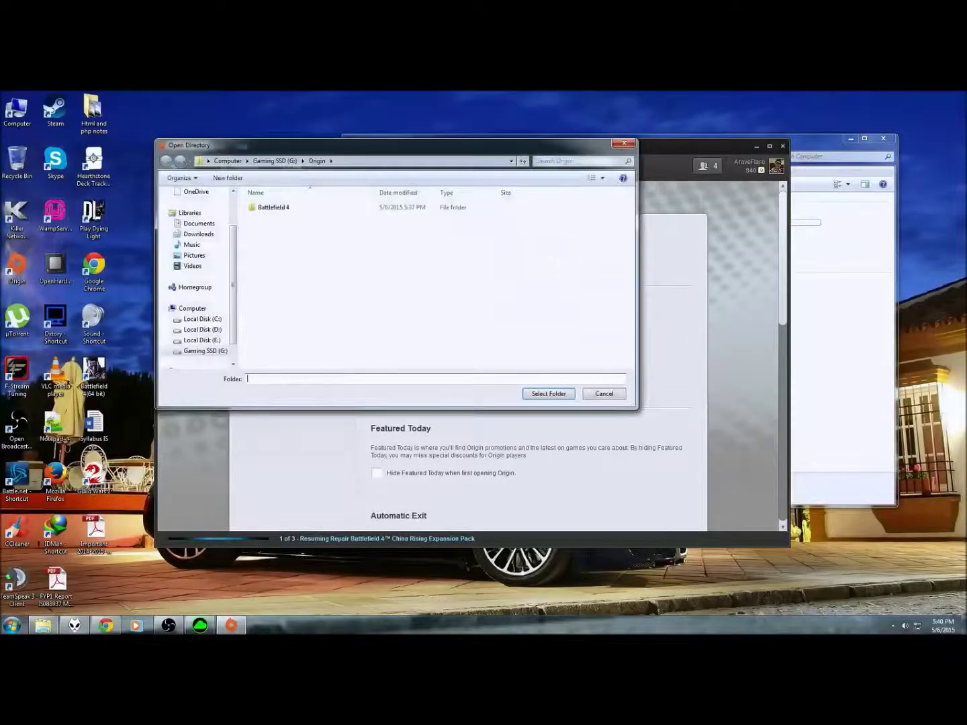
{"action": "left_click", "coordinate": [223, 164]}
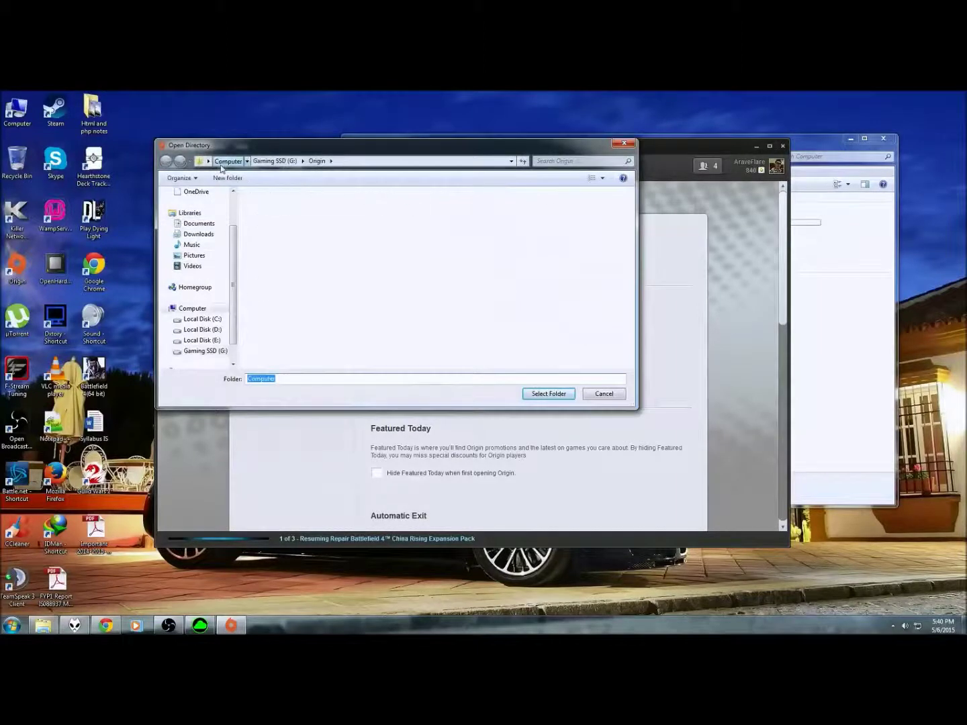
{"action": "left_click", "coordinate": [560, 224]}
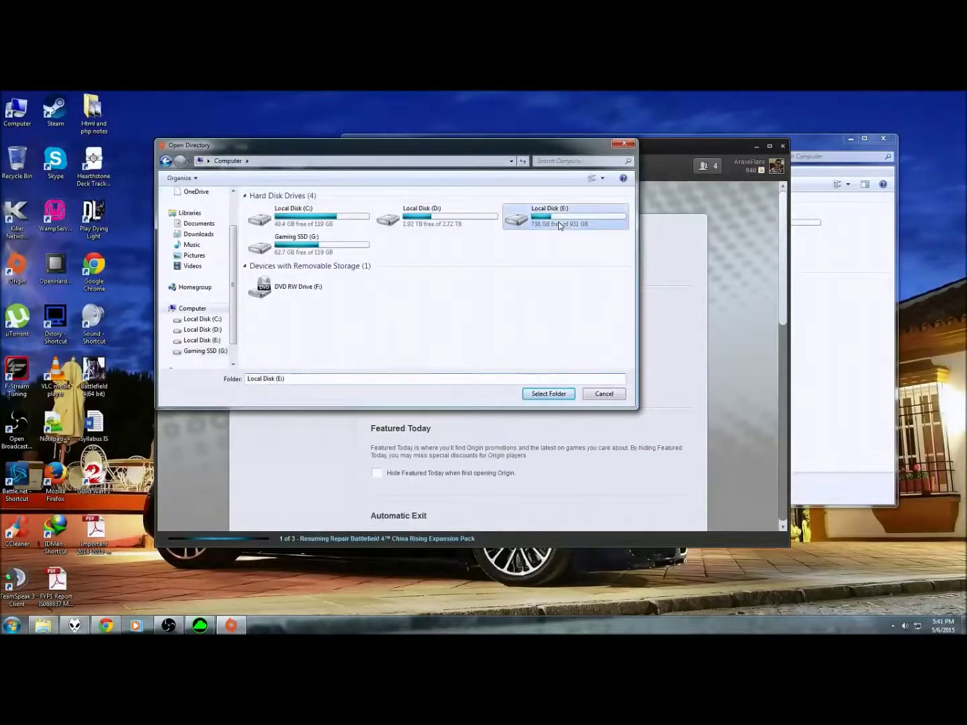
{"action": "double_click", "coordinate": [559, 225]}
{"action": "double_click", "coordinate": [318, 250]}
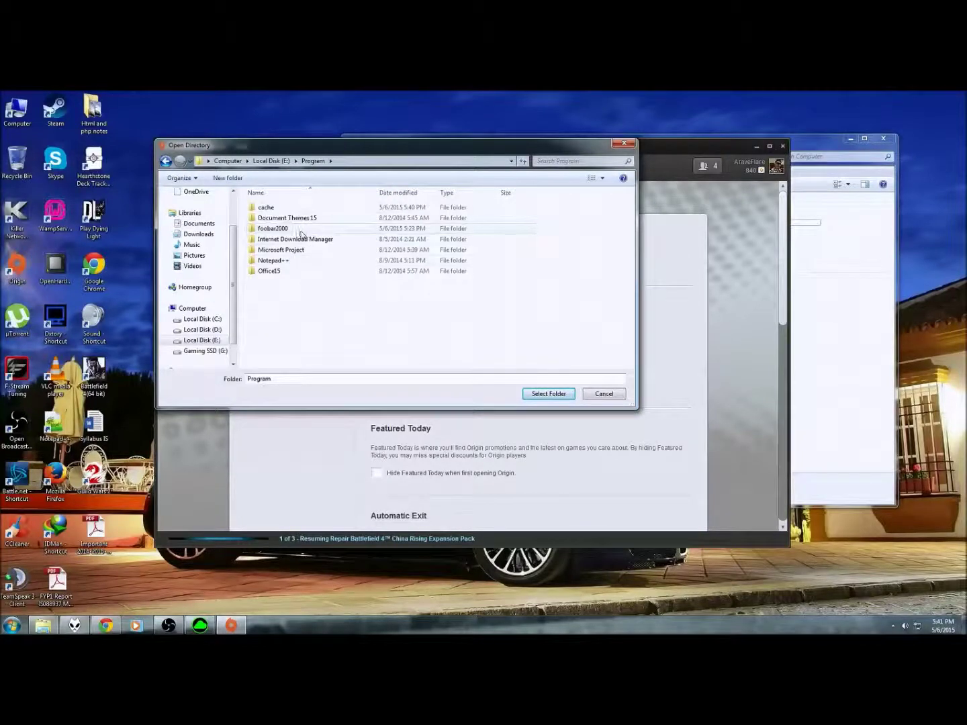
{"action": "key", "text": "BackSpace"}
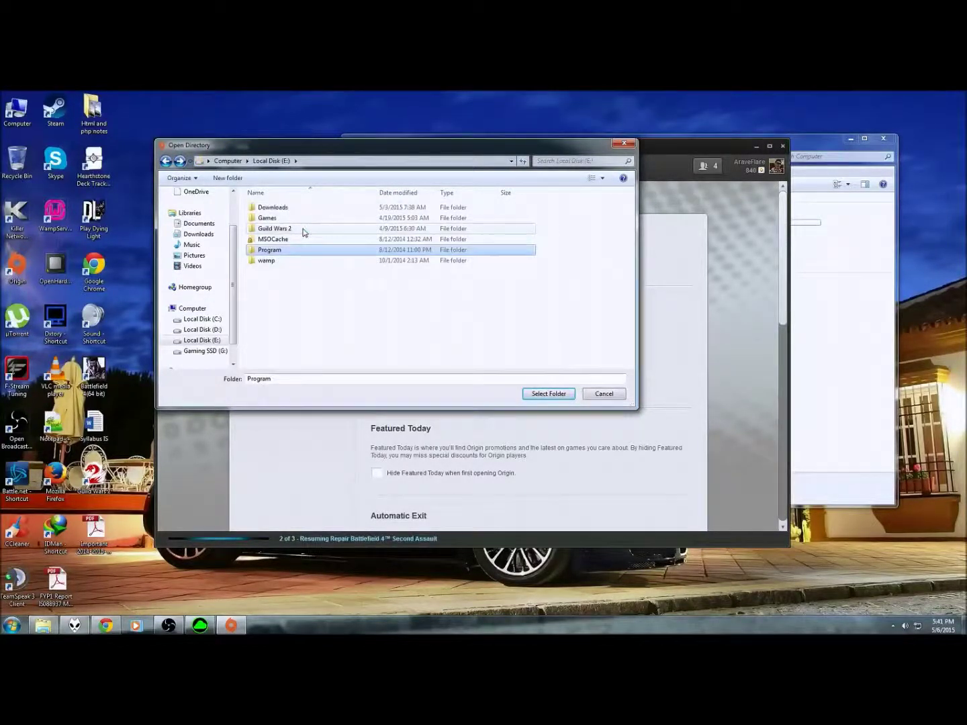
{"action": "double_click", "coordinate": [302, 218]}
{"action": "left_click", "coordinate": [302, 293]}
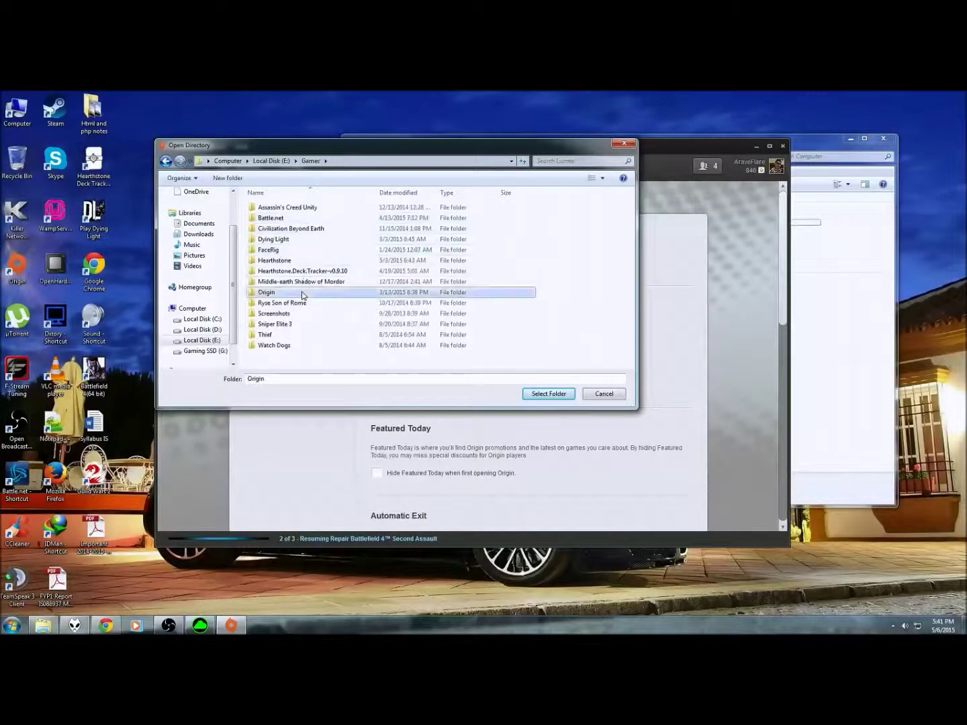
{"action": "double_click", "coordinate": [302, 293]}
{"action": "key", "text": "BackSpace"}
{"action": "key", "text": "BackSpace"}
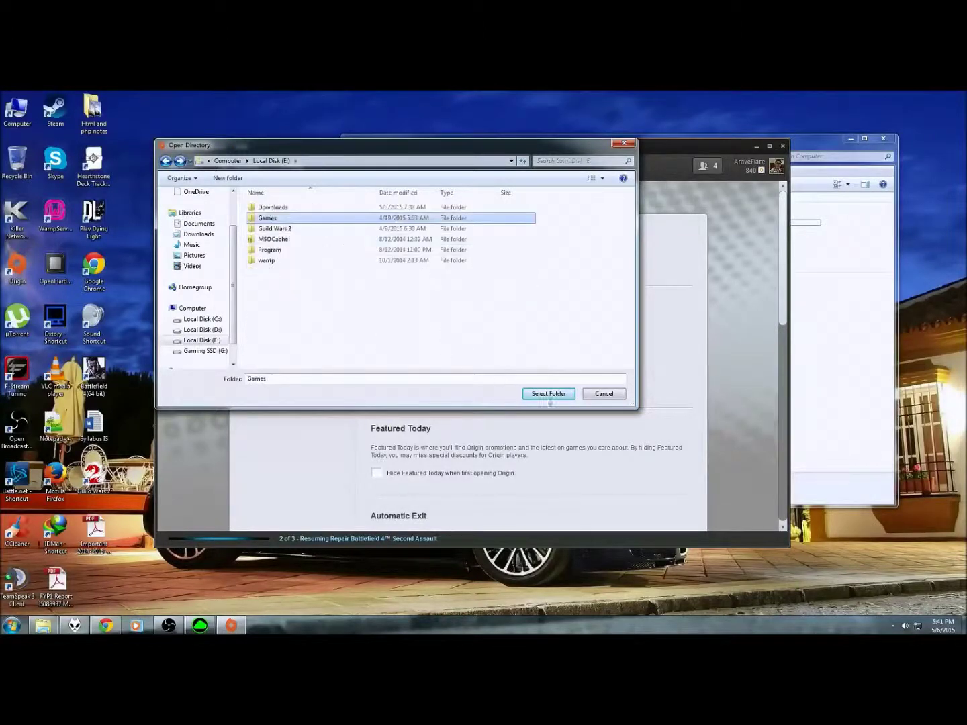
{"action": "left_click", "coordinate": [605, 393]}
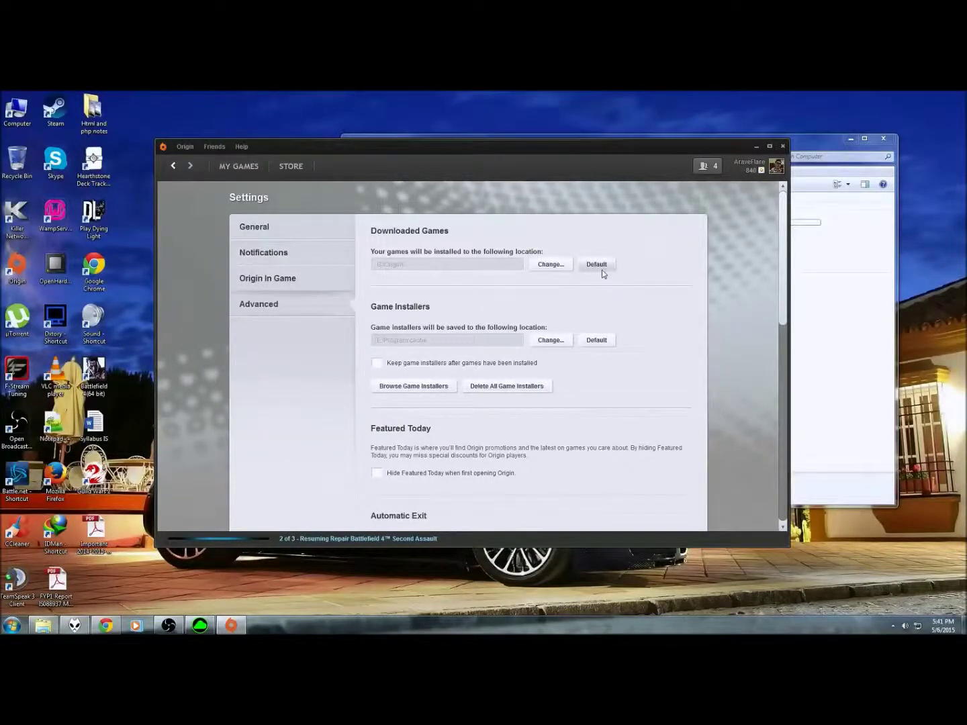
Add Battlefield 4 from the game library to the downloads, skipping the PunkBuster installation.
{"action": "left_click", "coordinate": [239, 166]}
{"action": "mouse_move", "coordinate": [422, 310]}
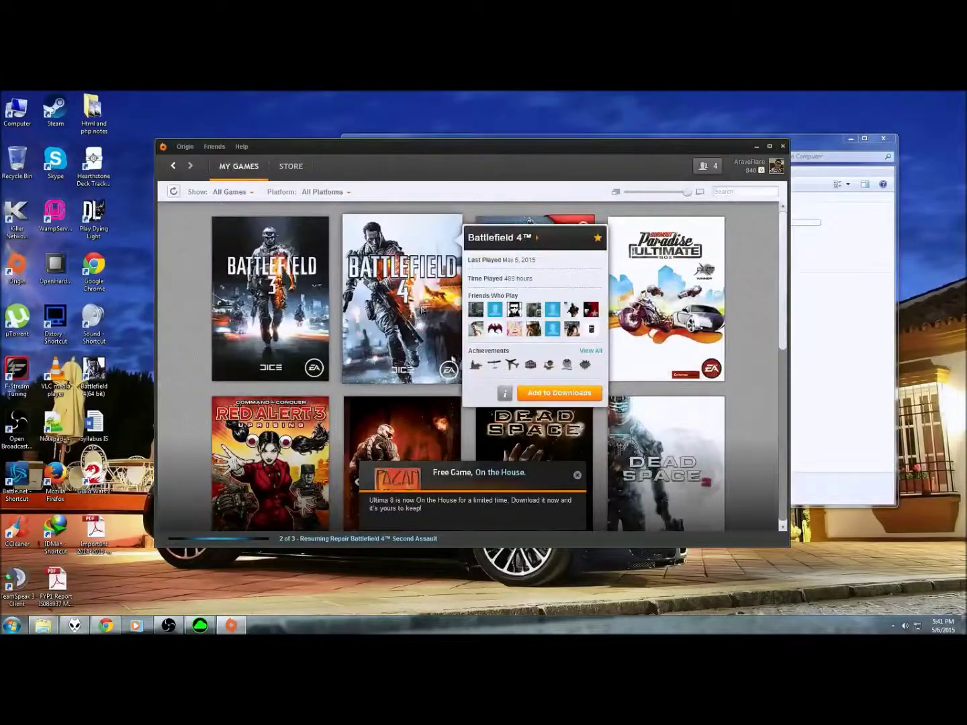
{"action": "left_click", "coordinate": [545, 392]}
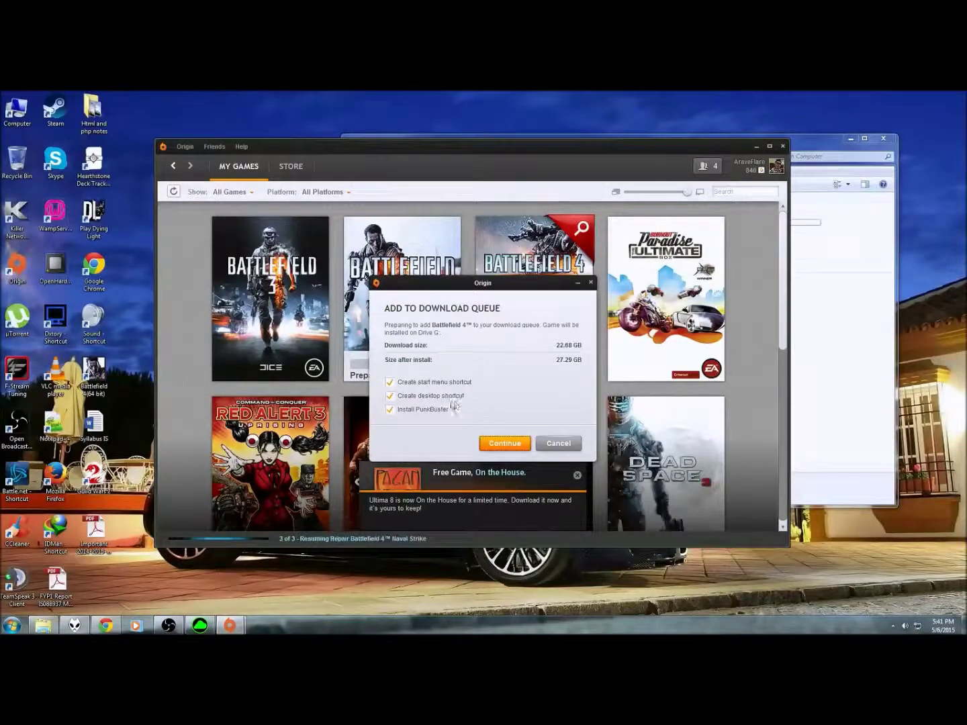
{"action": "left_click", "coordinate": [391, 396]}
{"action": "left_click", "coordinate": [390, 409]}
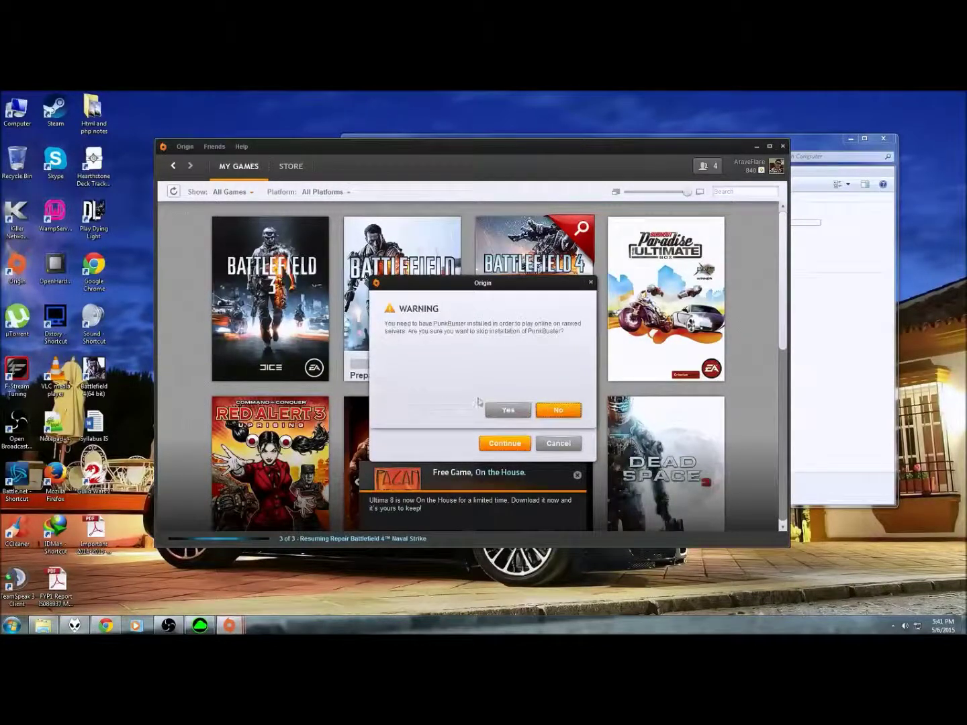
{"action": "left_click", "coordinate": [508, 411]}
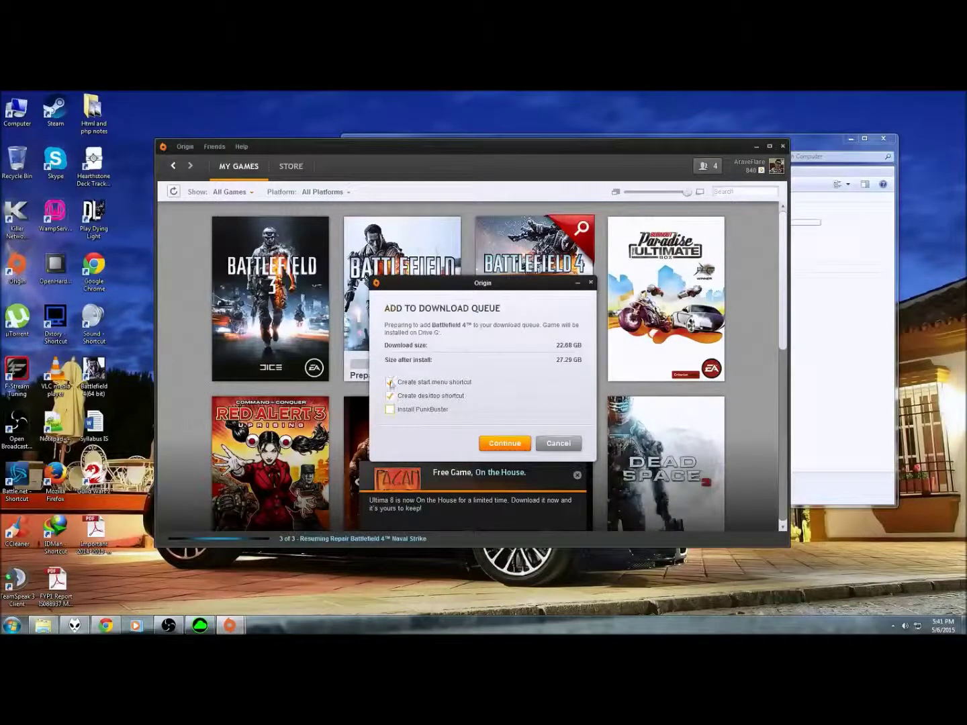
Delete the old Battlefield 4 (64 bit) shortcut from the desktop.
{"action": "left_click", "coordinate": [94, 373]}
{"action": "key", "text": "Delete"}
{"action": "key", "text": "Return"}
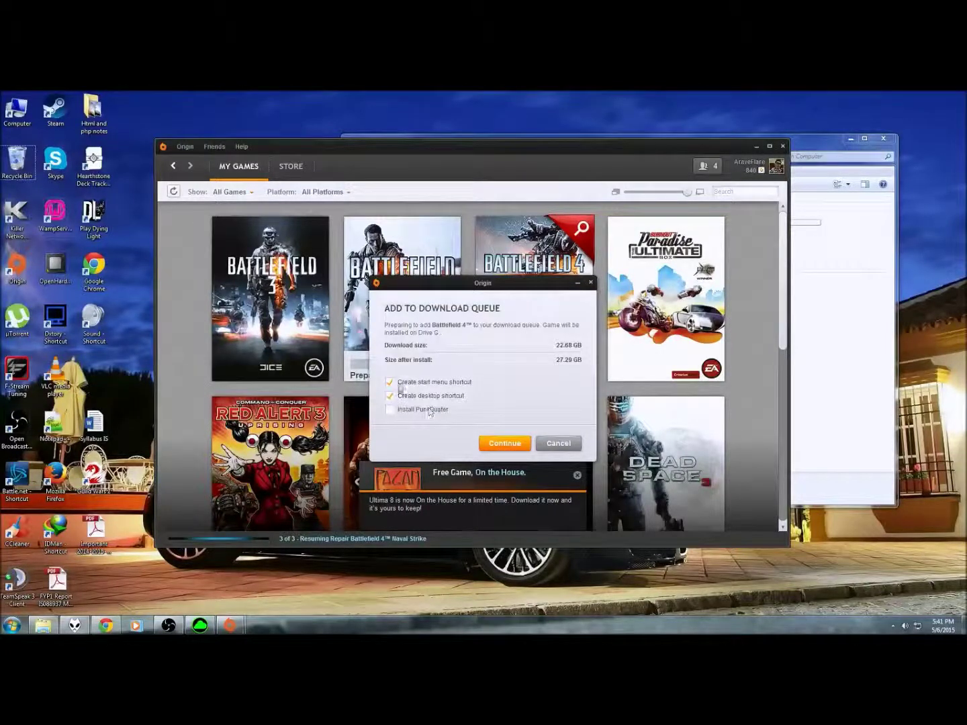
Continue queuing the Battlefield 4 download and accept its end user license agreements.
{"action": "left_click", "coordinate": [495, 449]}
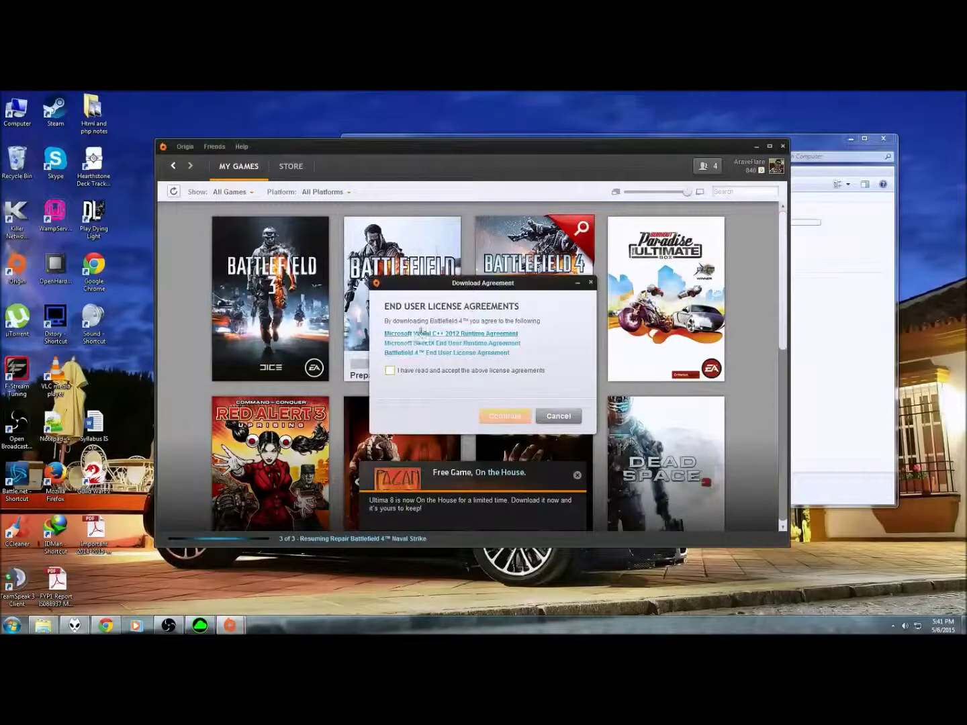
{"action": "left_click", "coordinate": [390, 371]}
{"action": "left_click", "coordinate": [504, 417]}
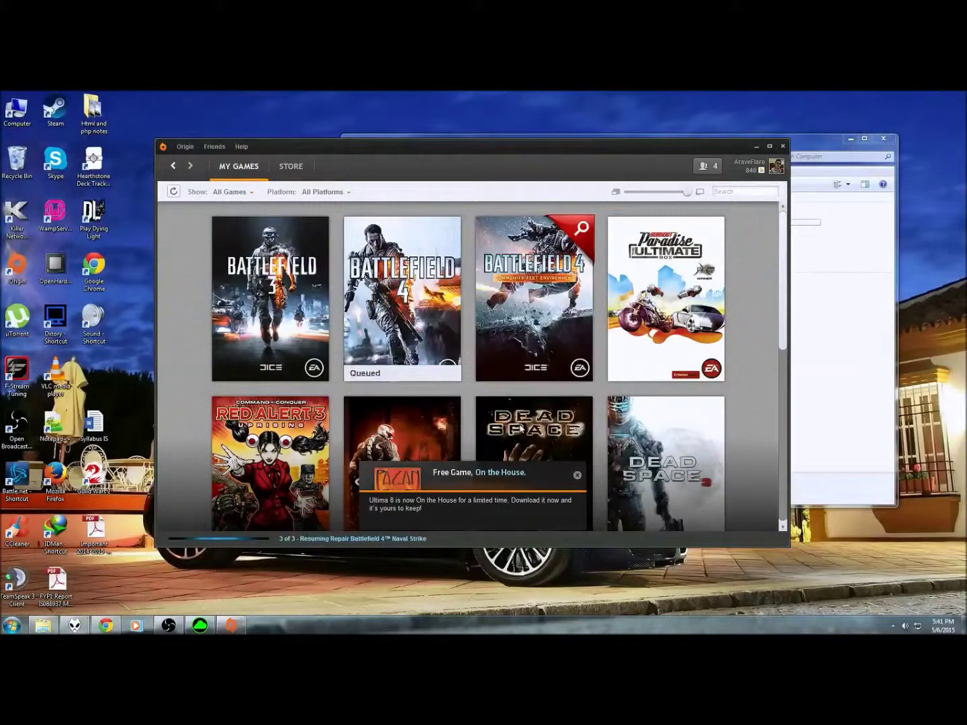
Minimize the Explorer window behind Origin and dismiss the free game promotion.
{"action": "left_click", "coordinate": [860, 229]}
{"action": "left_click", "coordinate": [851, 139]}
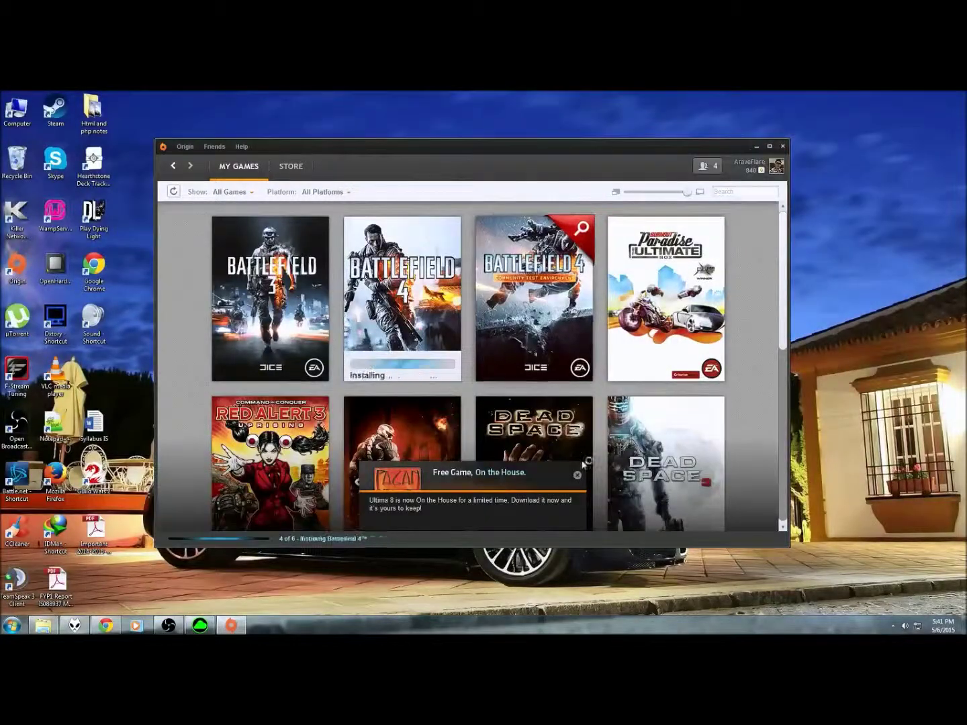
{"action": "left_click", "coordinate": [578, 476]}
Open the download queue details for Battlefield 4 and place them beside its cover to follow the installation progress.
{"action": "mouse_move", "coordinate": [563, 382]}
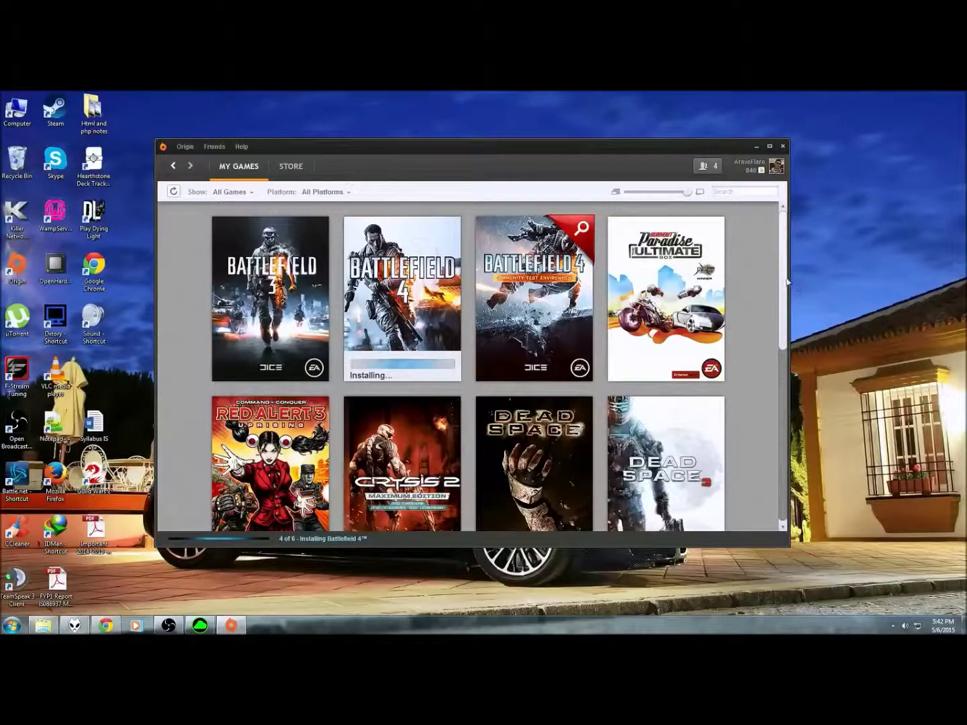
{"action": "scroll", "coordinate": [789, 321], "scroll_direction": "down", "scroll_amount": 2}
{"action": "left_click_drag", "start_coordinate": [789, 321], "coordinate": [779, 229]}
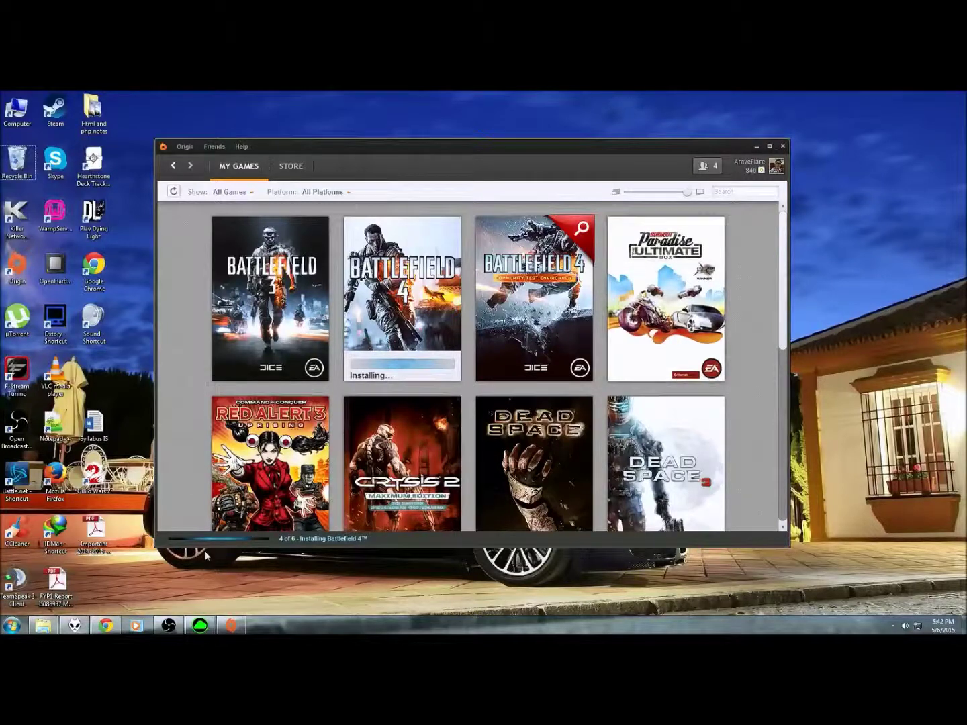
{"action": "left_click", "coordinate": [289, 541]}
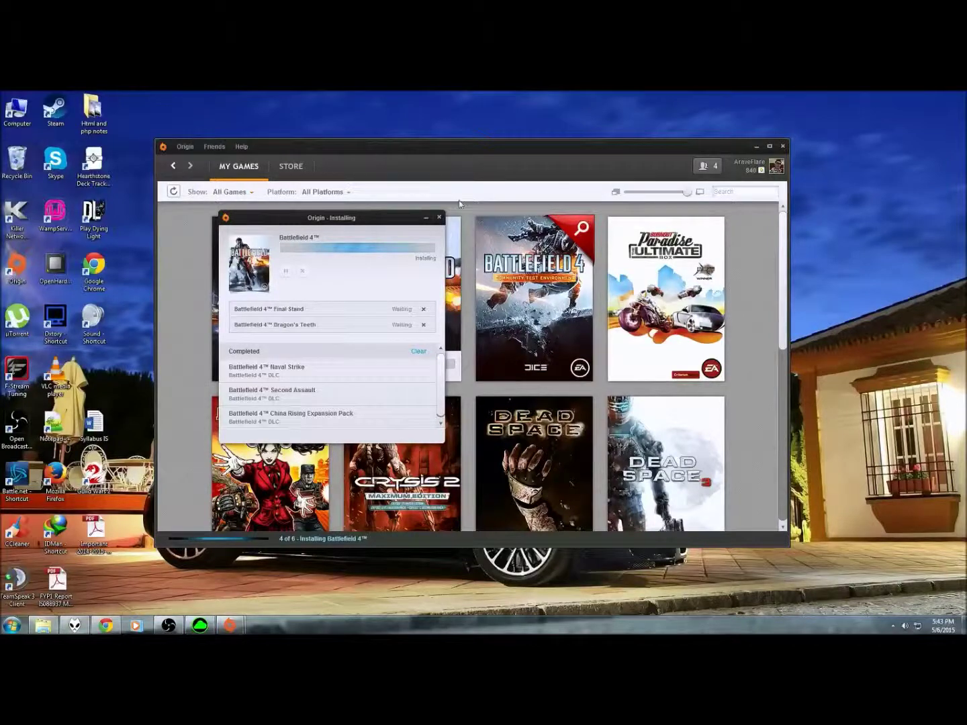
{"action": "left_click_drag", "start_coordinate": [281, 220], "coordinate": [541, 211]}
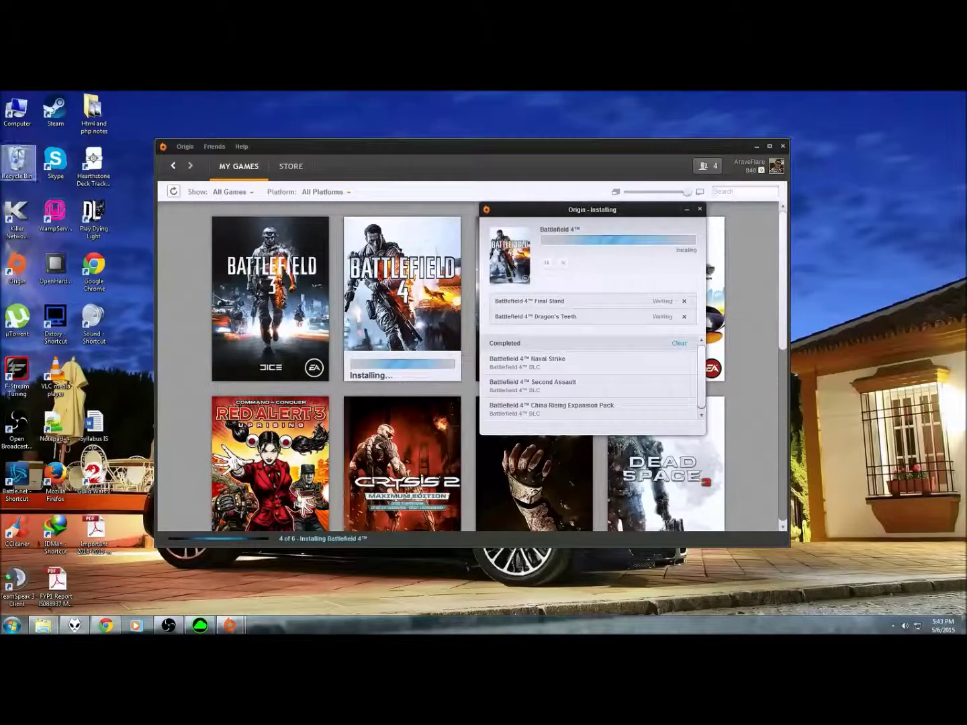
Empty the Recycle Bin, permanently deleting all its items.
{"action": "right_click", "coordinate": [21, 149]}
{"action": "left_click", "coordinate": [117, 198]}
{"action": "key", "text": "Delete"}
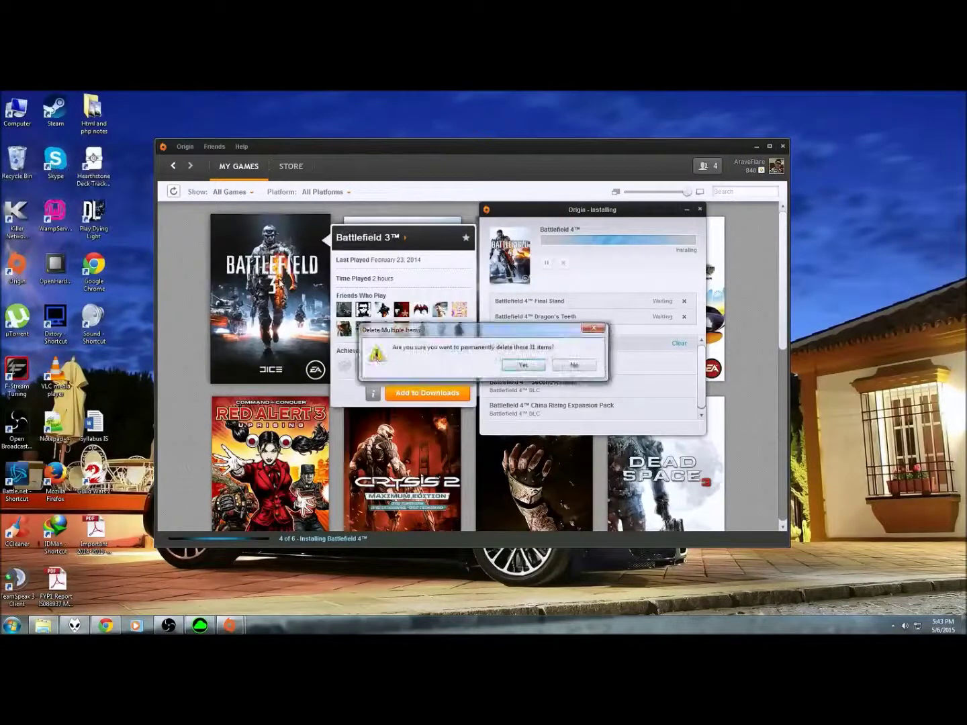
{"action": "left_click", "coordinate": [524, 367]}
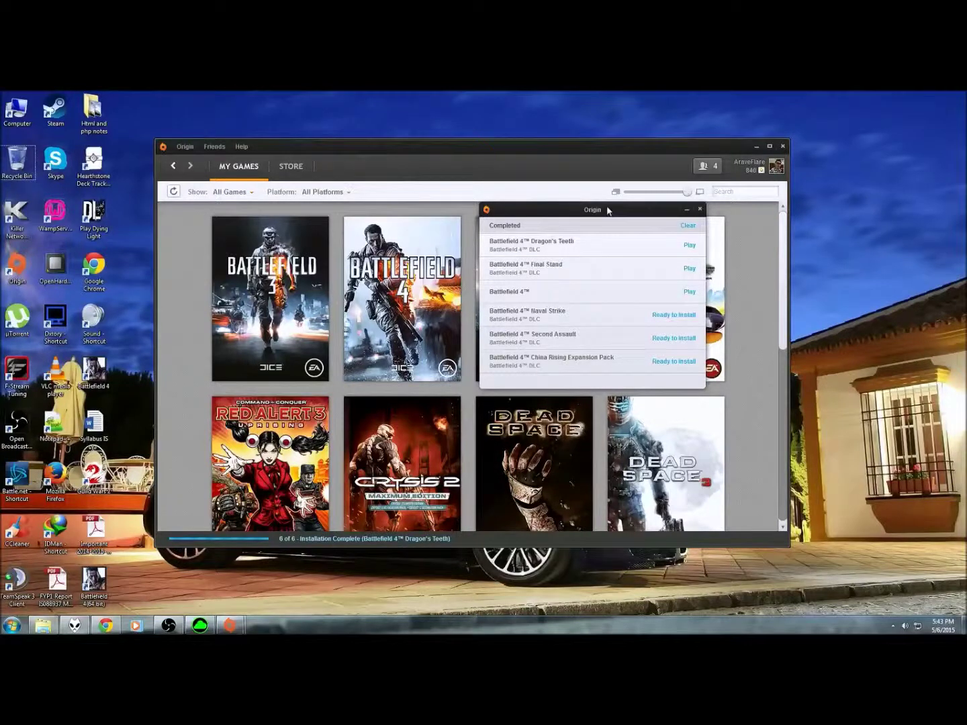
Close the completed downloads list and check the Gaming SSD (G:) drive's contents and free space in Windows Explorer.
{"action": "left_click_drag", "start_coordinate": [611, 210], "coordinate": [598, 244]}
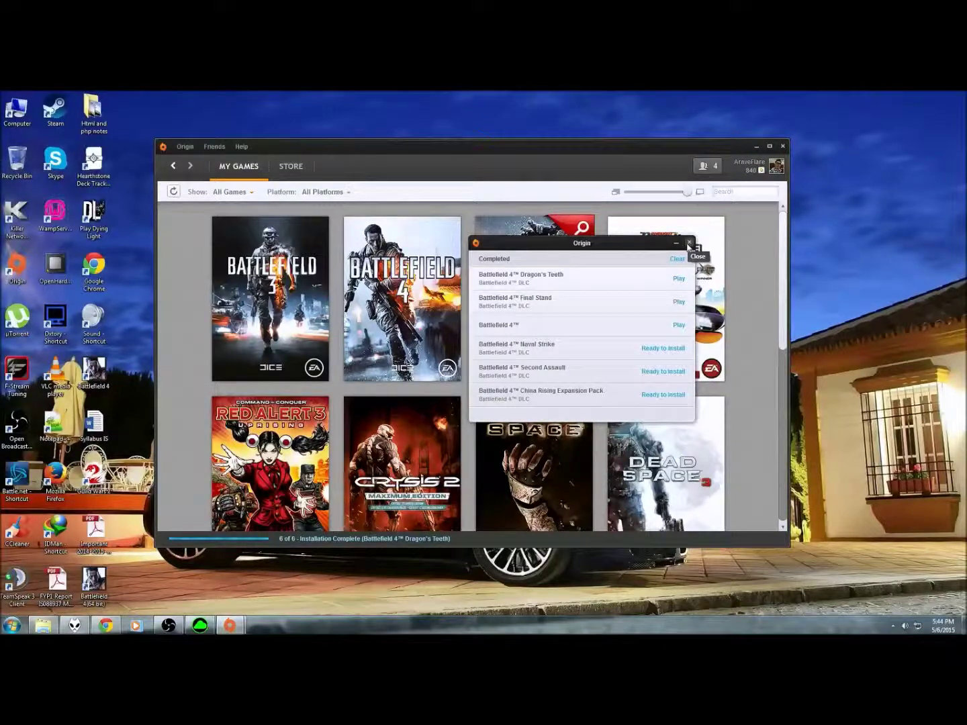
{"action": "left_click", "coordinate": [689, 243]}
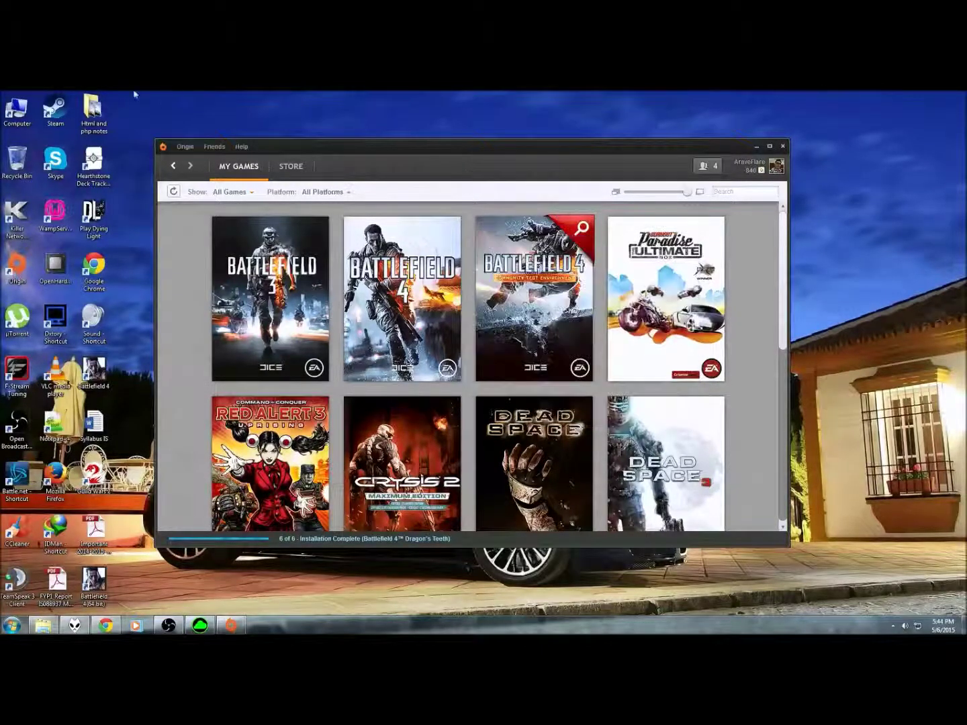
{"action": "double_click", "coordinate": [16, 128]}
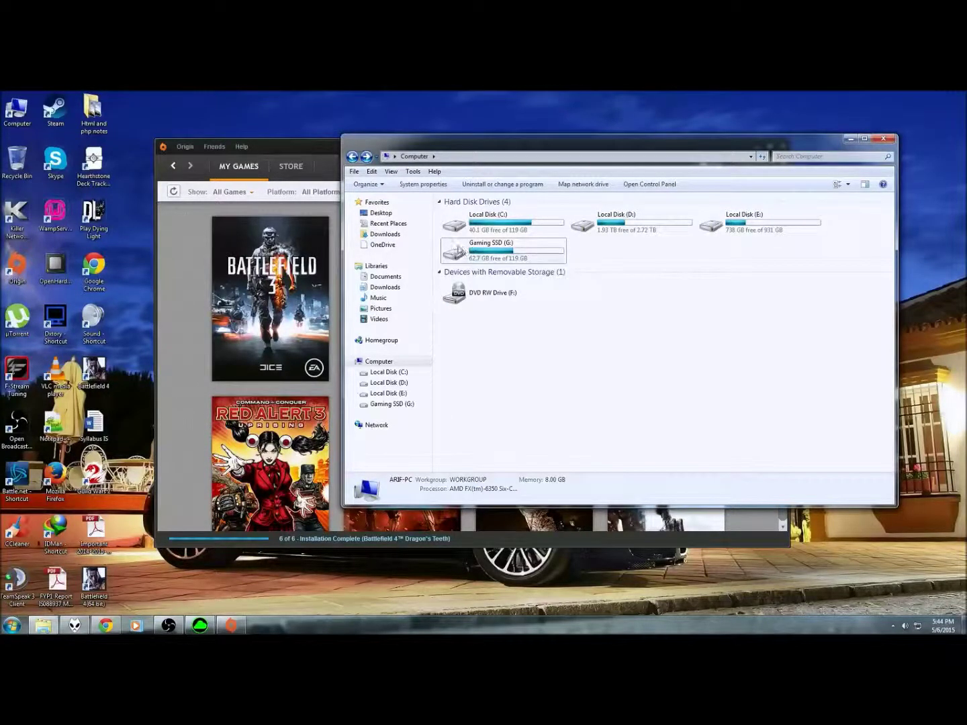
{"action": "double_click", "coordinate": [497, 253]}
{"action": "key", "text": "BackSpace"}
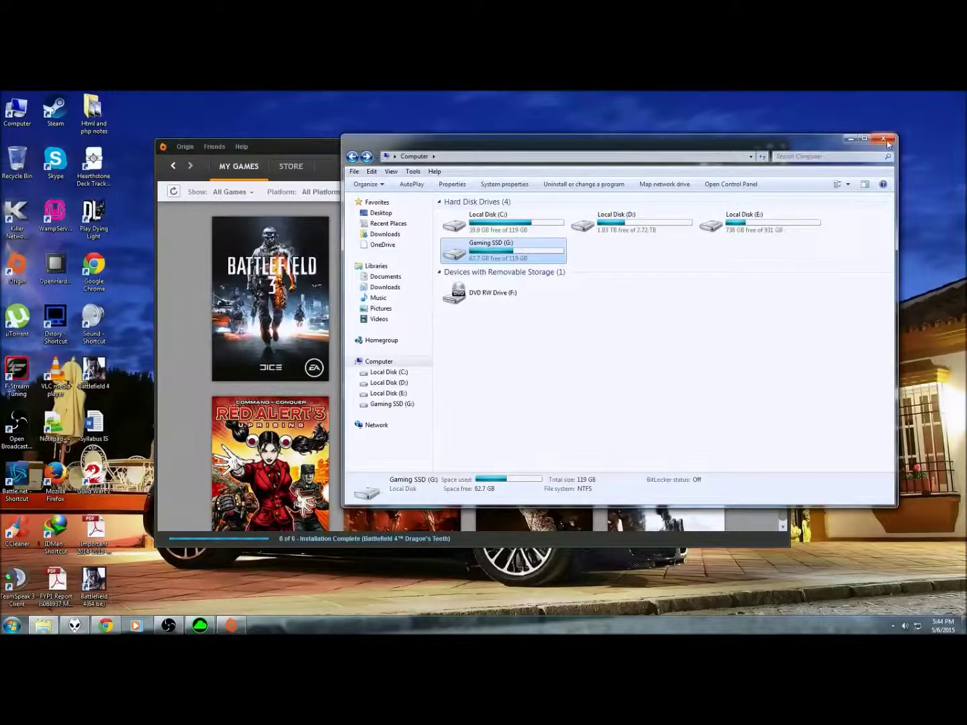
{"action": "left_click", "coordinate": [885, 139]}
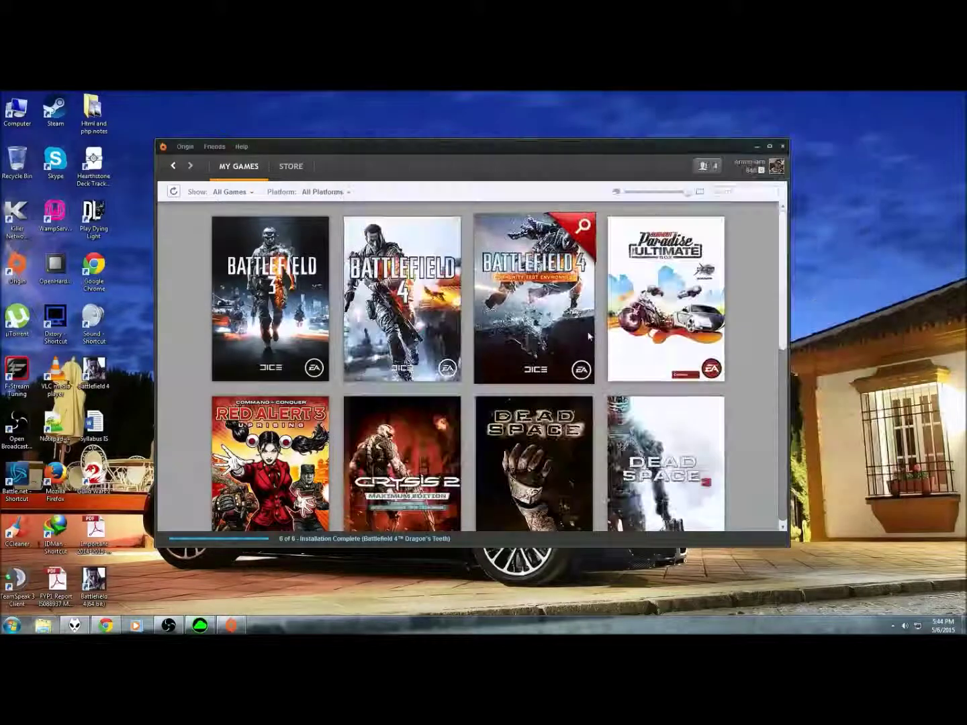
Launch Battlefield 4 from the Origin library into Battlelog and close the other browser tab.
{"action": "mouse_move", "coordinate": [427, 325]}
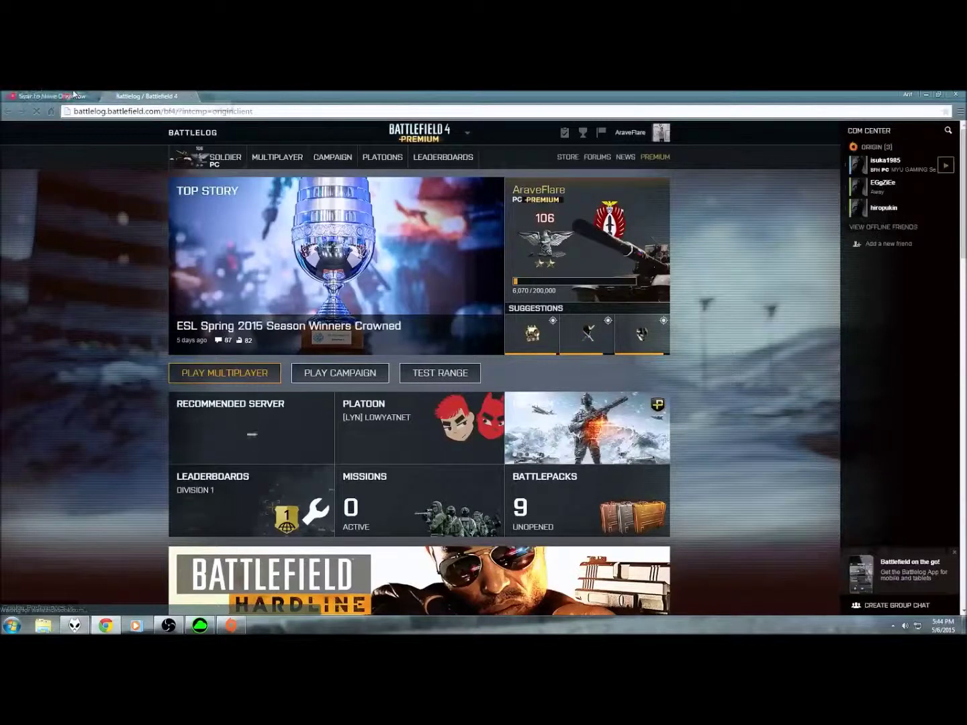
{"action": "middle_click", "coordinate": [74, 95]}
{"action": "middle_click", "coordinate": [74, 95]}
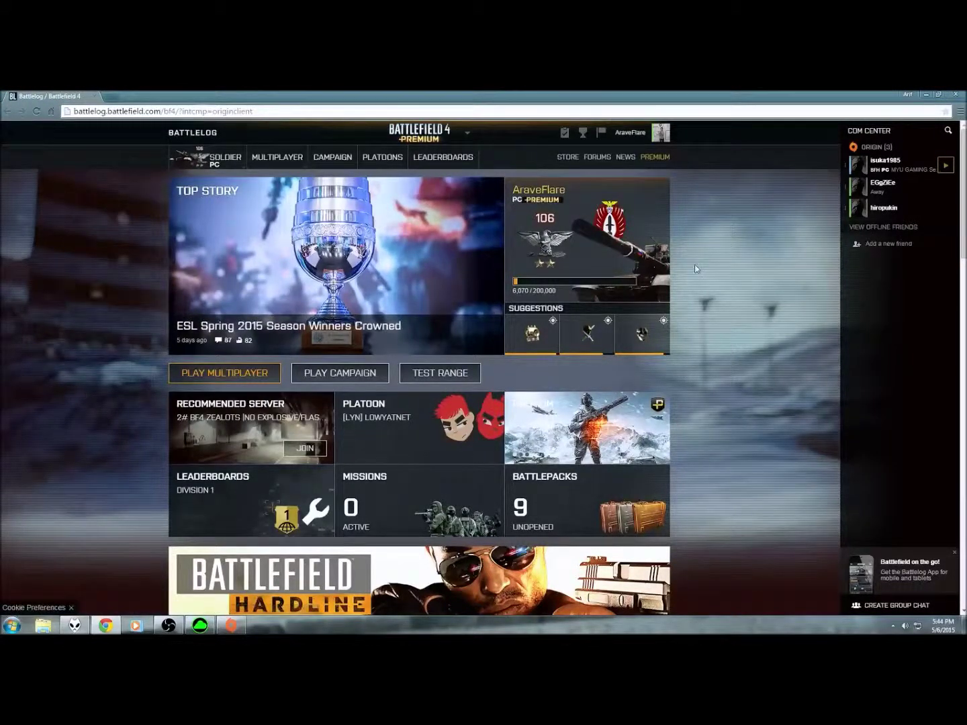
Open the list of favorite multiplayer servers in Battlelog.
{"action": "scroll", "coordinate": [696, 268], "scroll_direction": "down", "scroll_amount": 1}
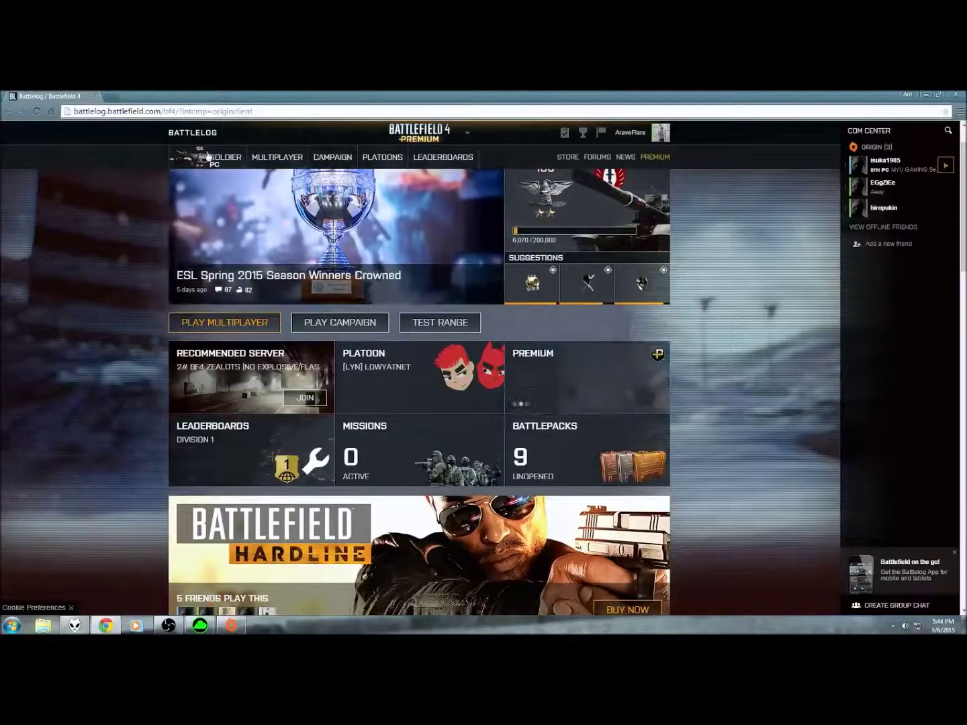
{"action": "mouse_move", "coordinate": [228, 160]}
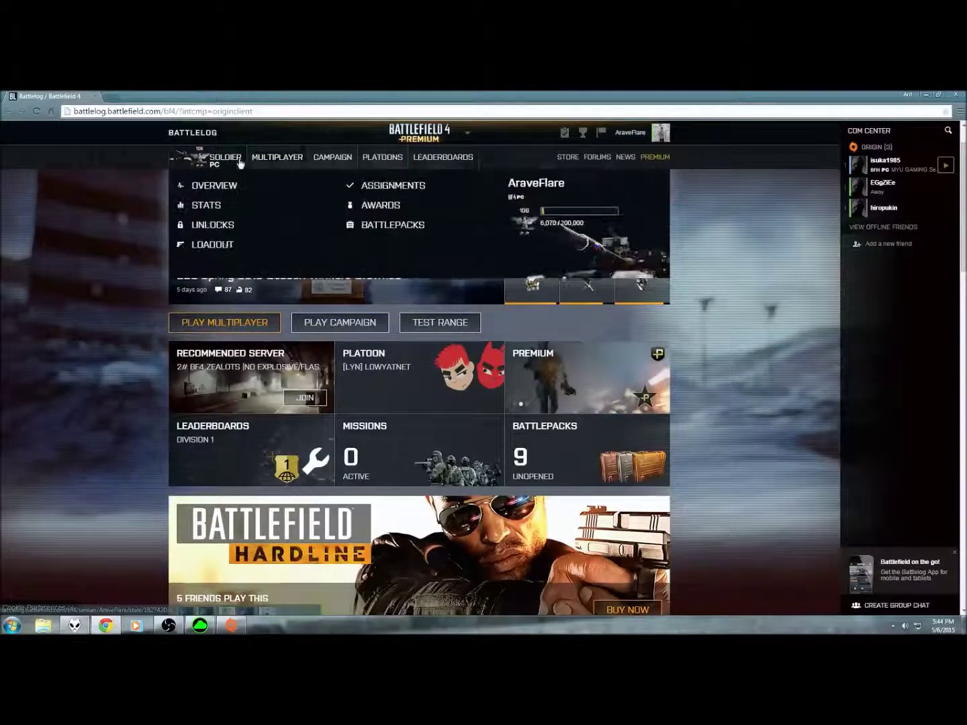
{"action": "left_click", "coordinate": [244, 205]}
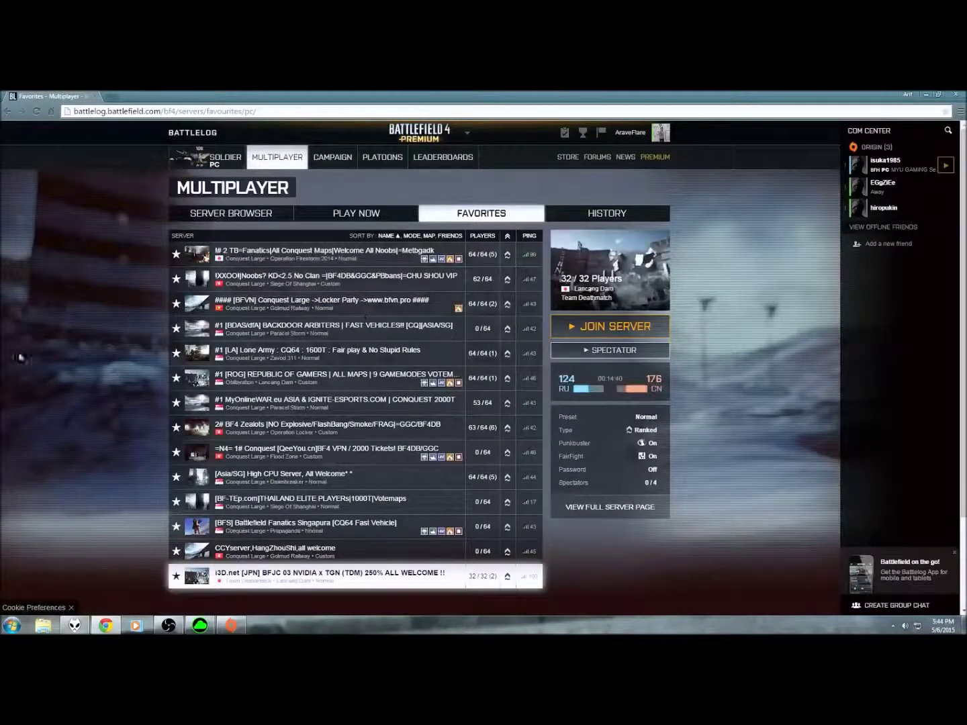
Compare several favorite servers and join "#1 MyOnlineWAR.eu ASIA & IGNITE-ESPORTS.COM | CONQUEST 2000T".
{"action": "left_click", "coordinate": [363, 435]}
{"action": "left_click", "coordinate": [332, 478]}
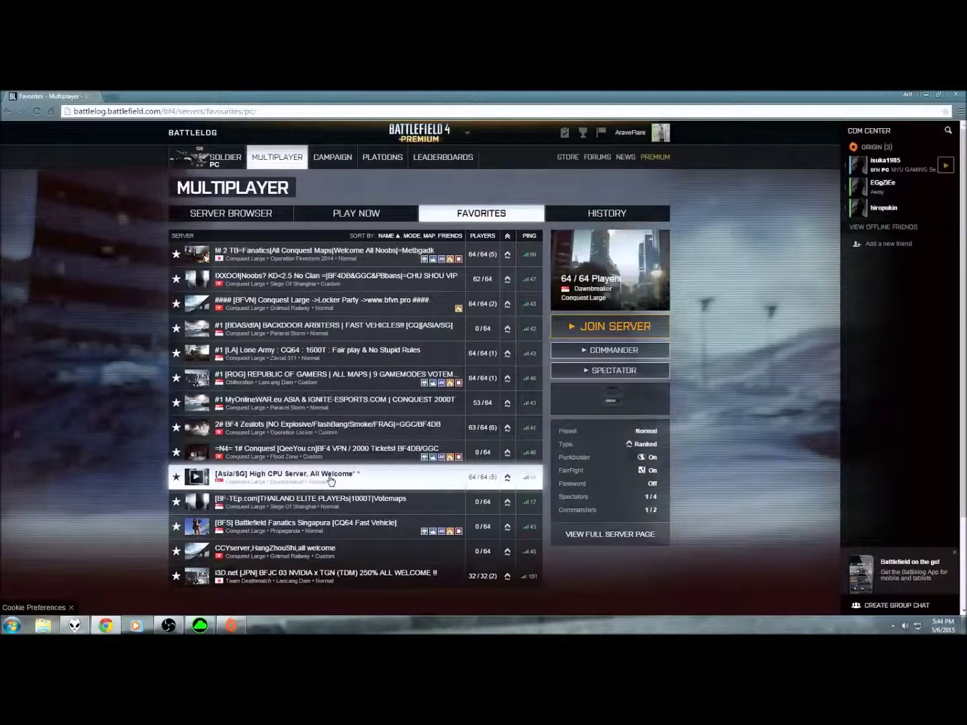
{"action": "left_click", "coordinate": [371, 433]}
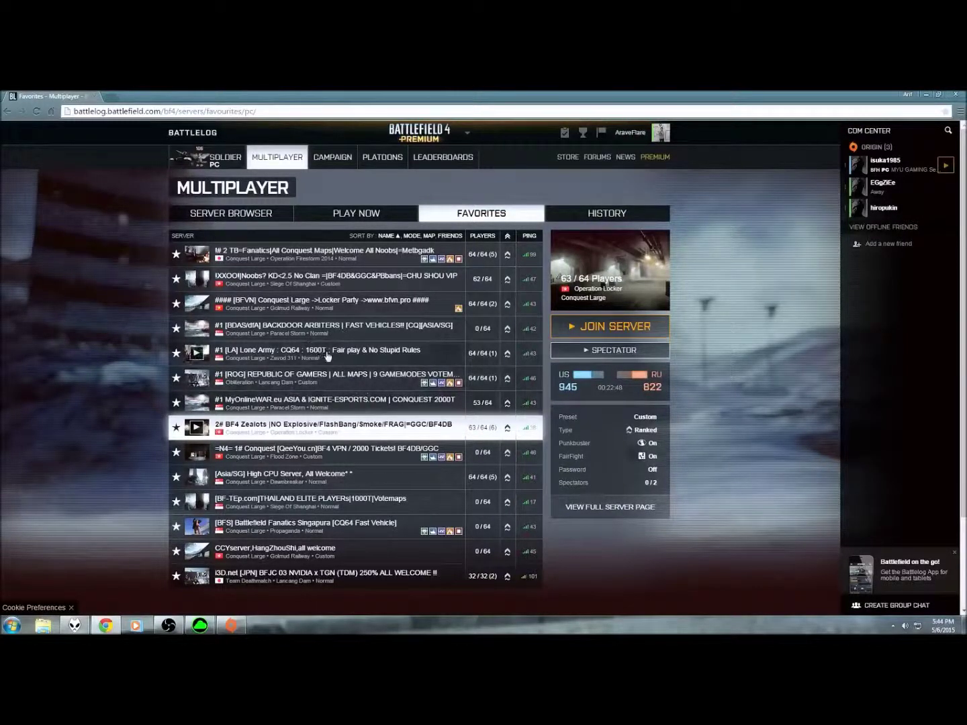
{"action": "left_click", "coordinate": [366, 409]}
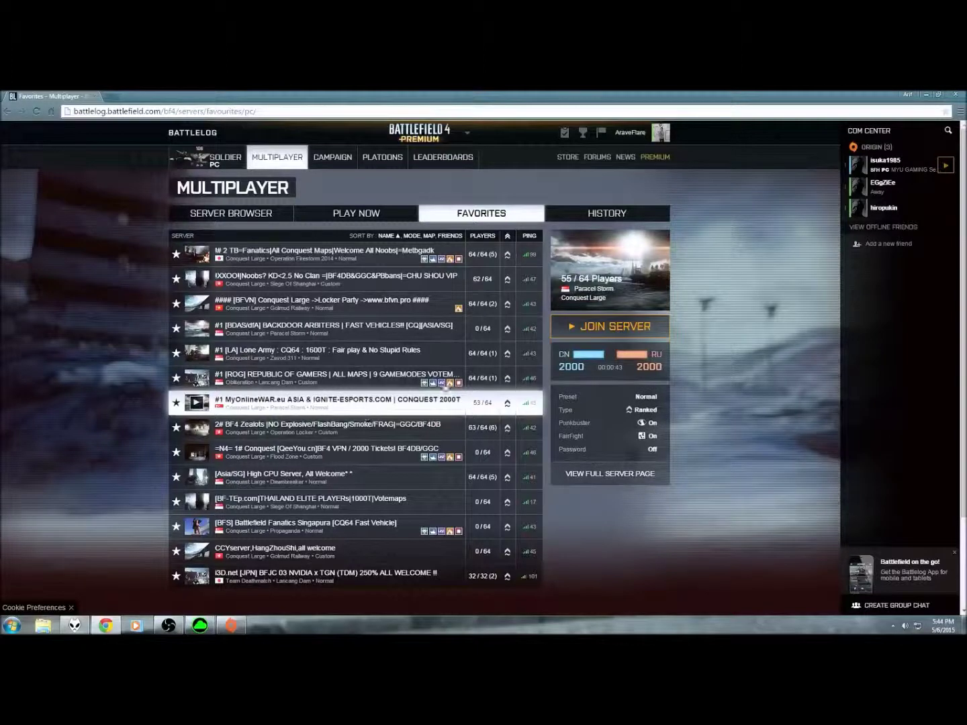
{"action": "left_click", "coordinate": [605, 334]}
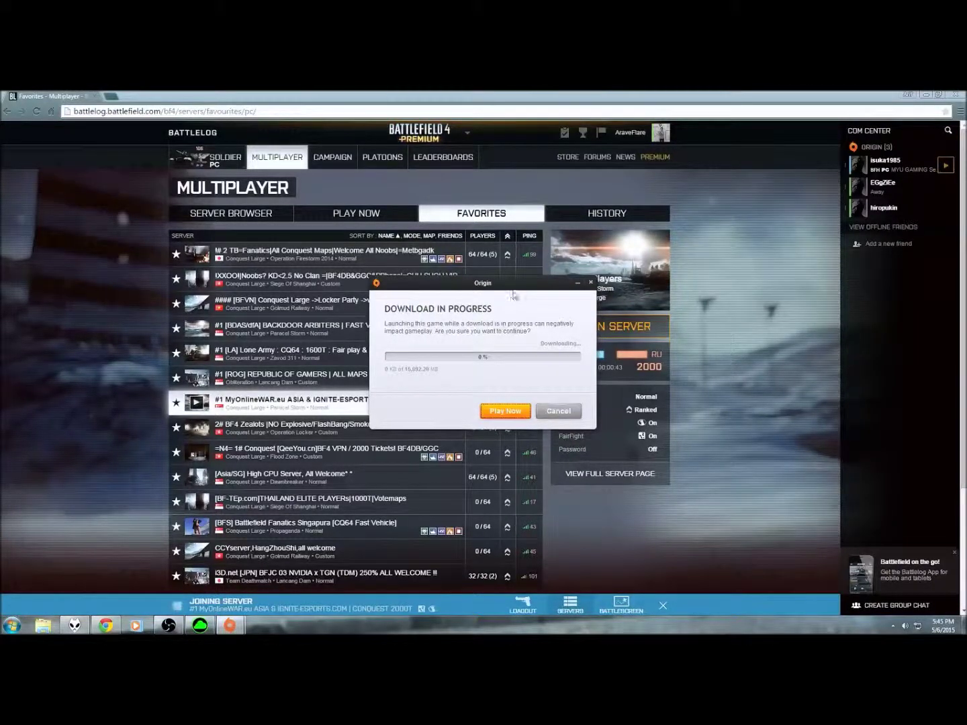
Move the download-in-progress warning aside and check Origin's completed downloads for Battlefield 4 and its expansions.
{"action": "left_click_drag", "start_coordinate": [515, 288], "coordinate": [432, 194]}
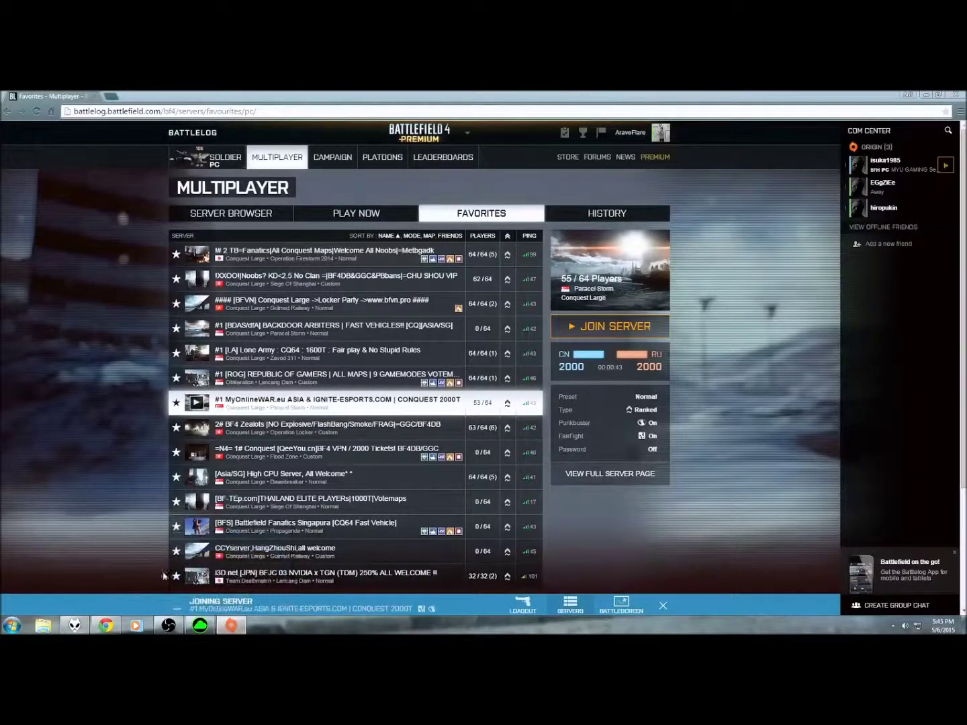
{"action": "left_click", "coordinate": [233, 627]}
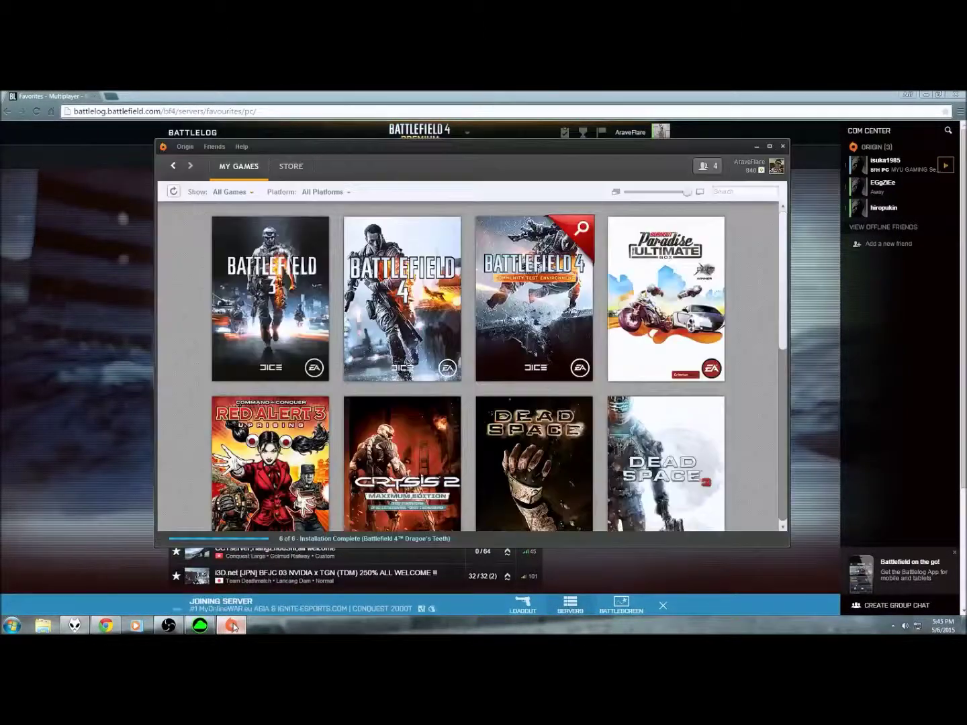
{"action": "left_click", "coordinate": [396, 541]}
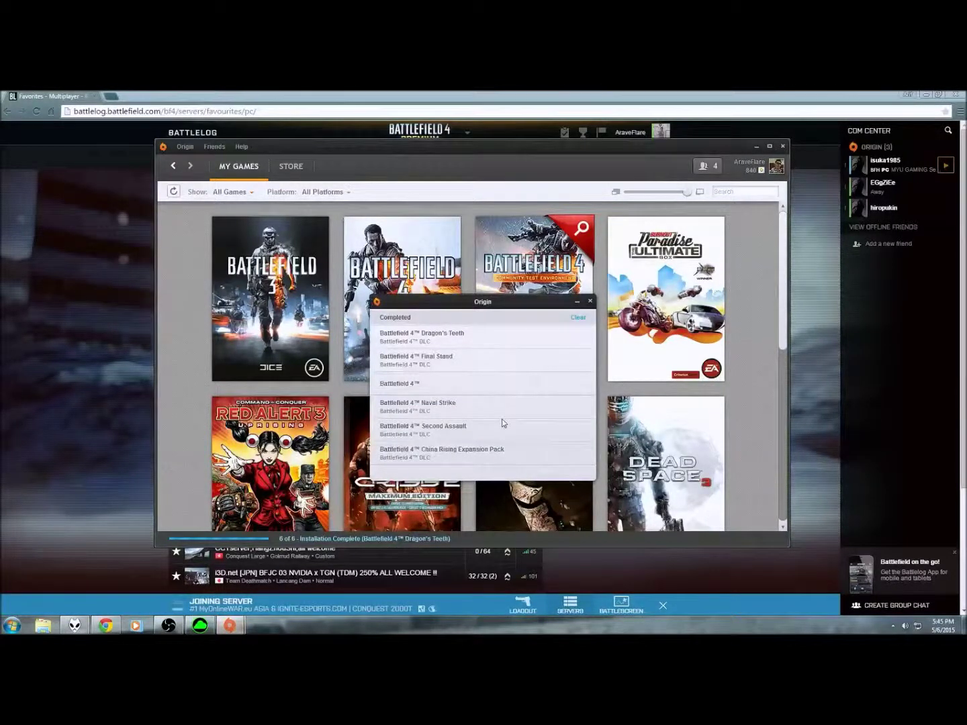
{"action": "left_click", "coordinate": [576, 303]}
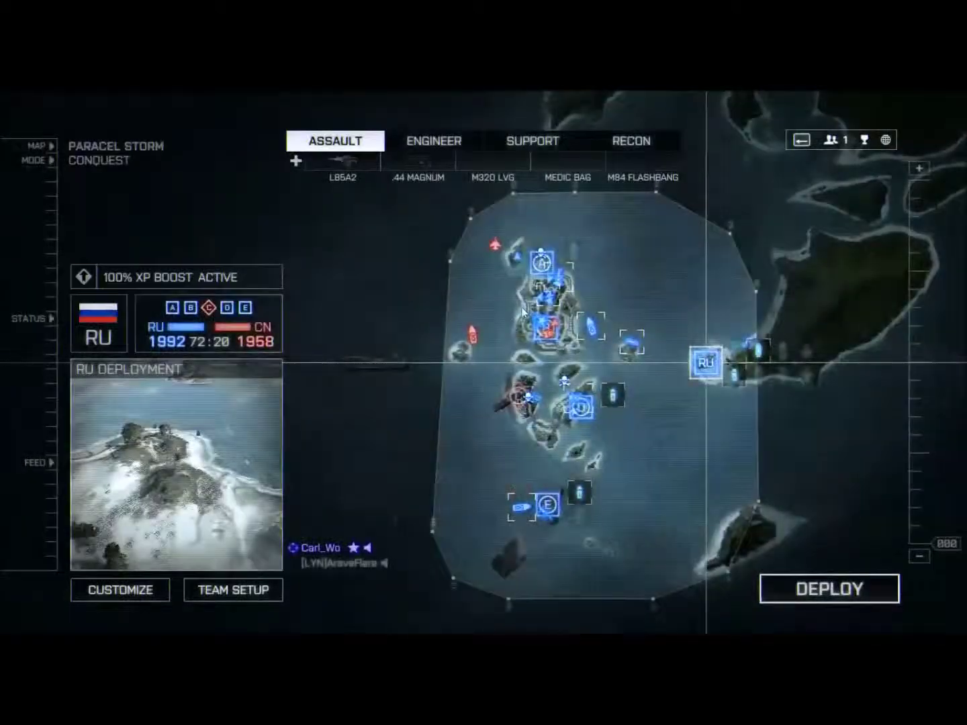
Deploy onto the friendly boat beside the islands on the Paracel Storm map.
{"action": "double_click", "coordinate": [591, 321]}
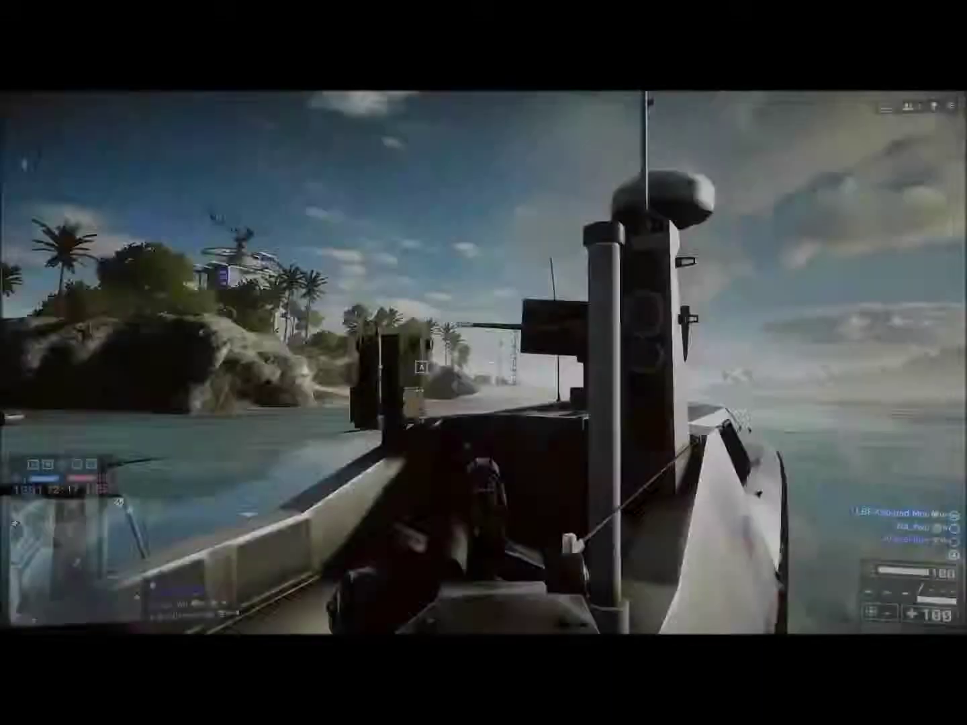